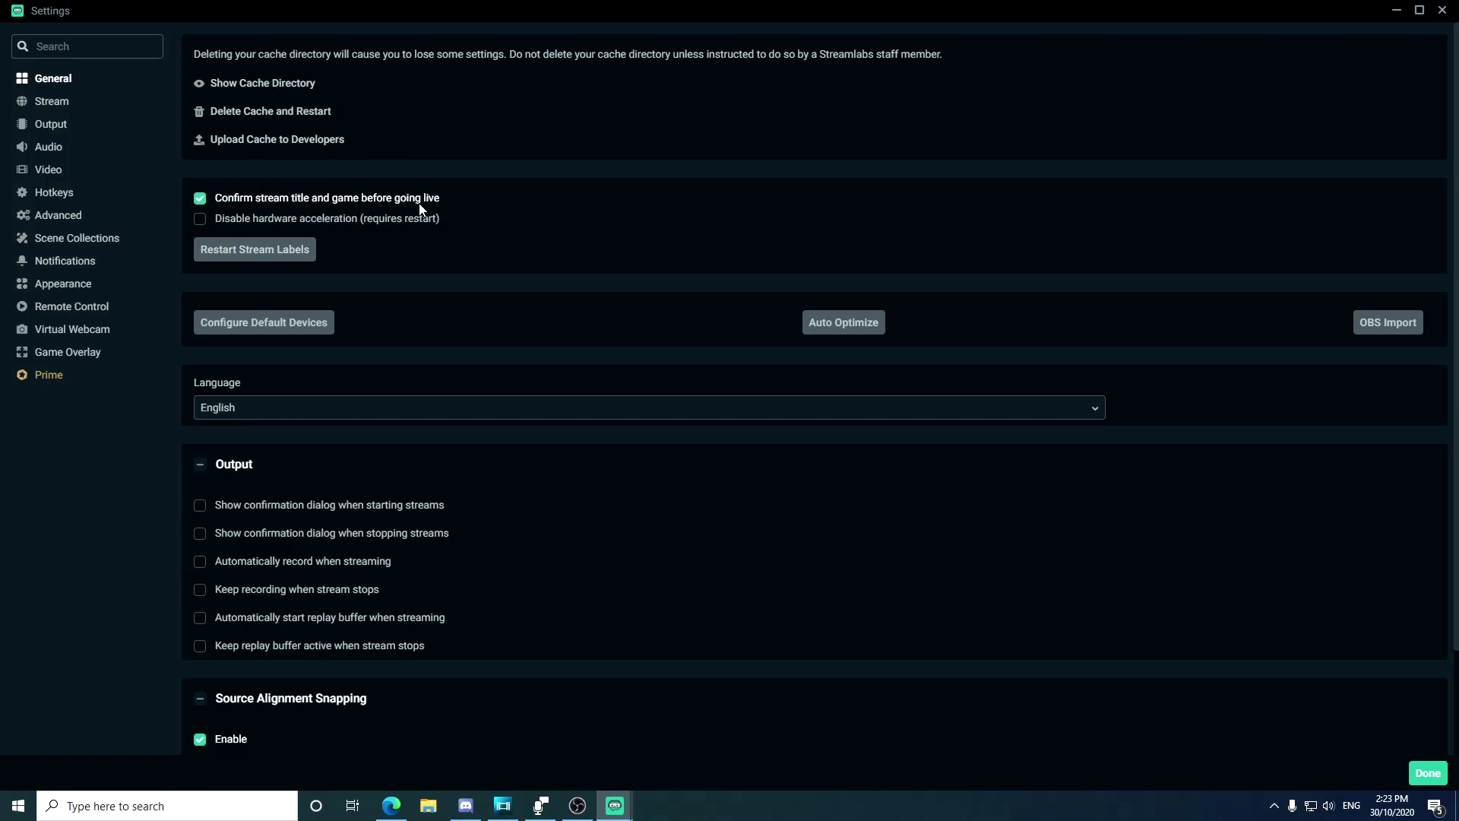
Step: Review the general output and source snapping options and open the stream destinations
{"action": "scroll", "coordinate": [418, 205], "scroll_direction": "down", "scroll_amount": 1}
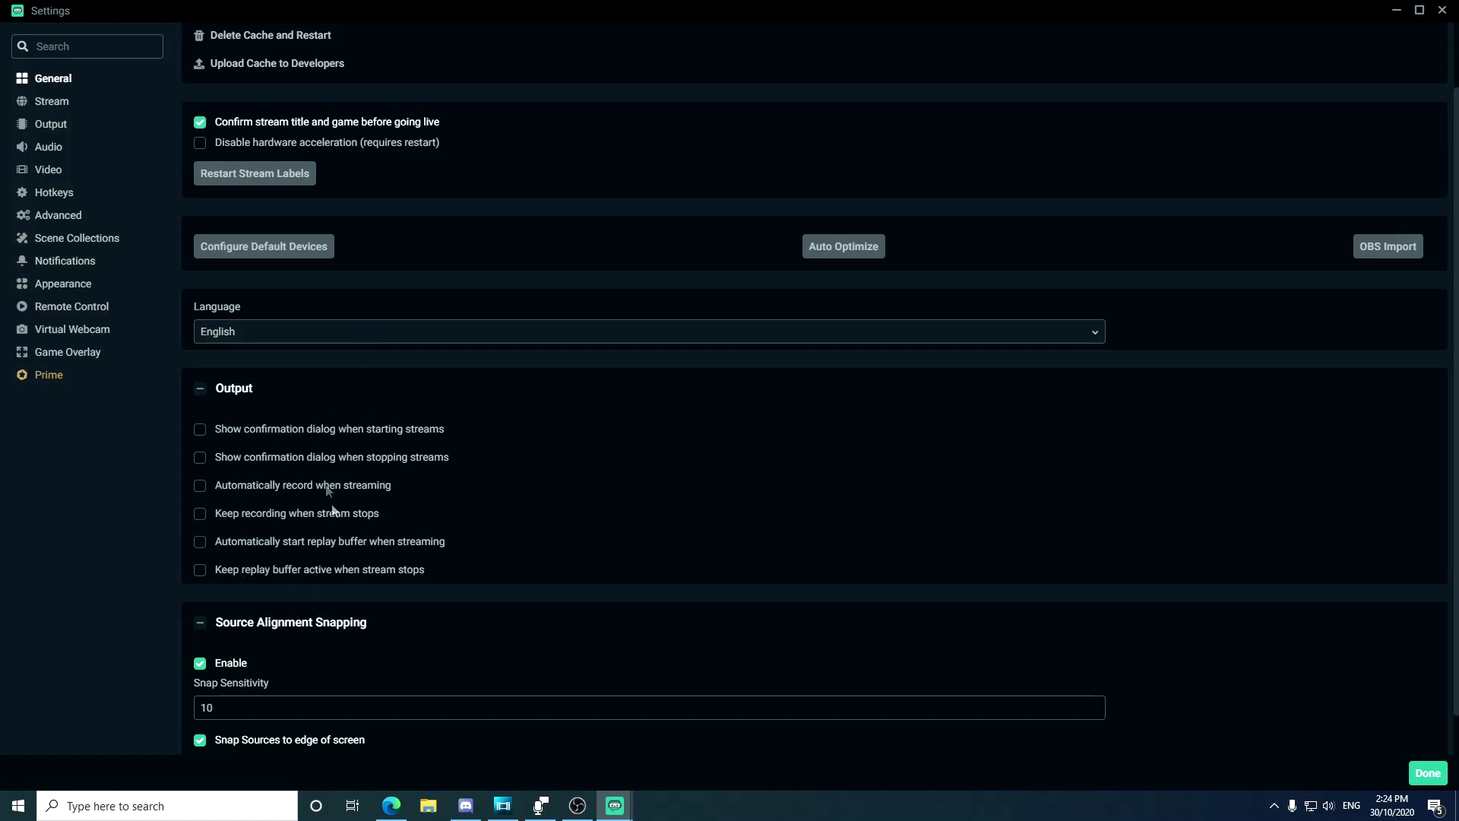
{"action": "scroll", "coordinate": [449, 570], "scroll_direction": "down", "scroll_amount": 1}
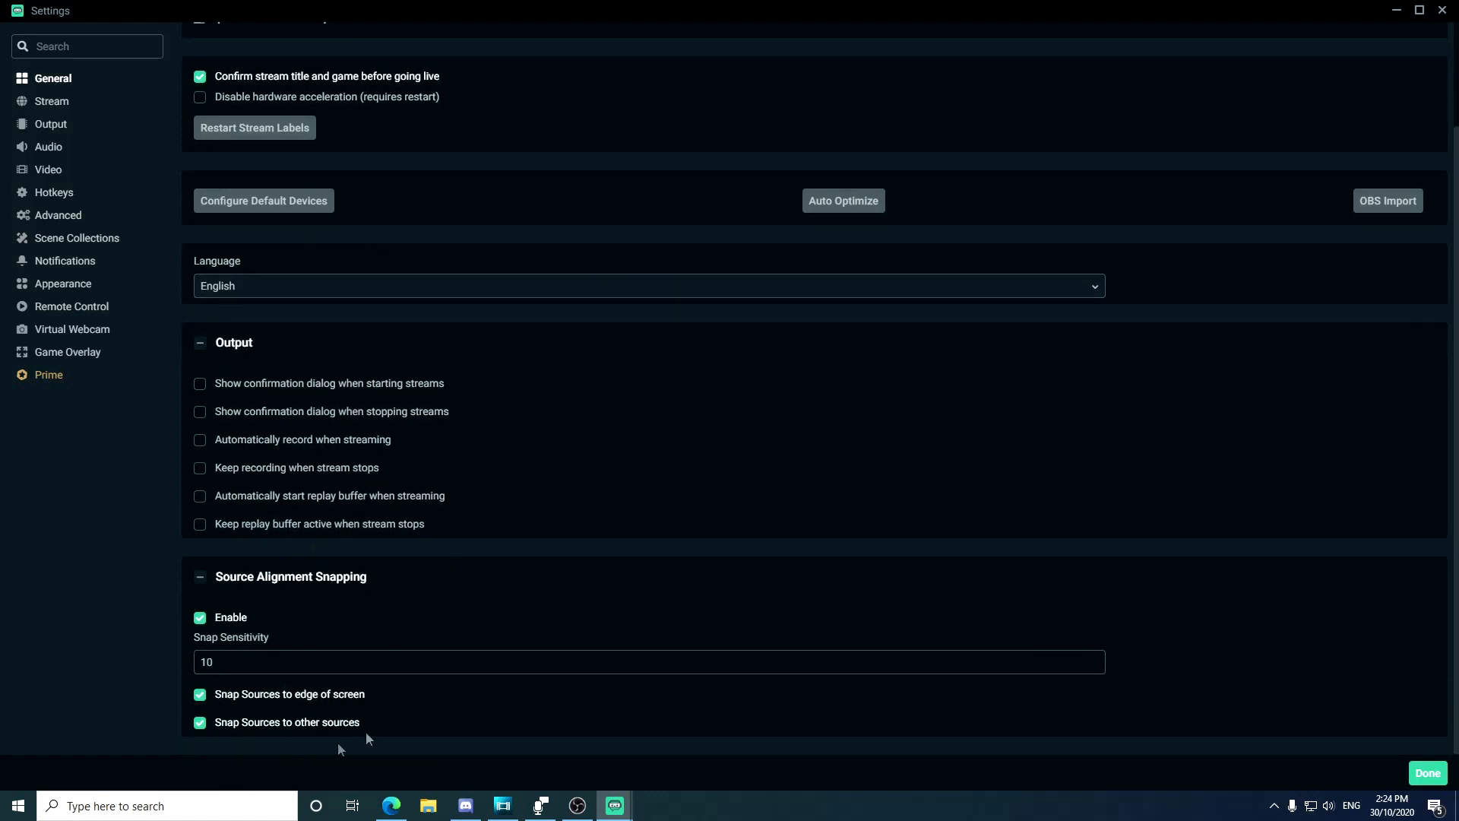
{"action": "left_click", "coordinate": [50, 107]}
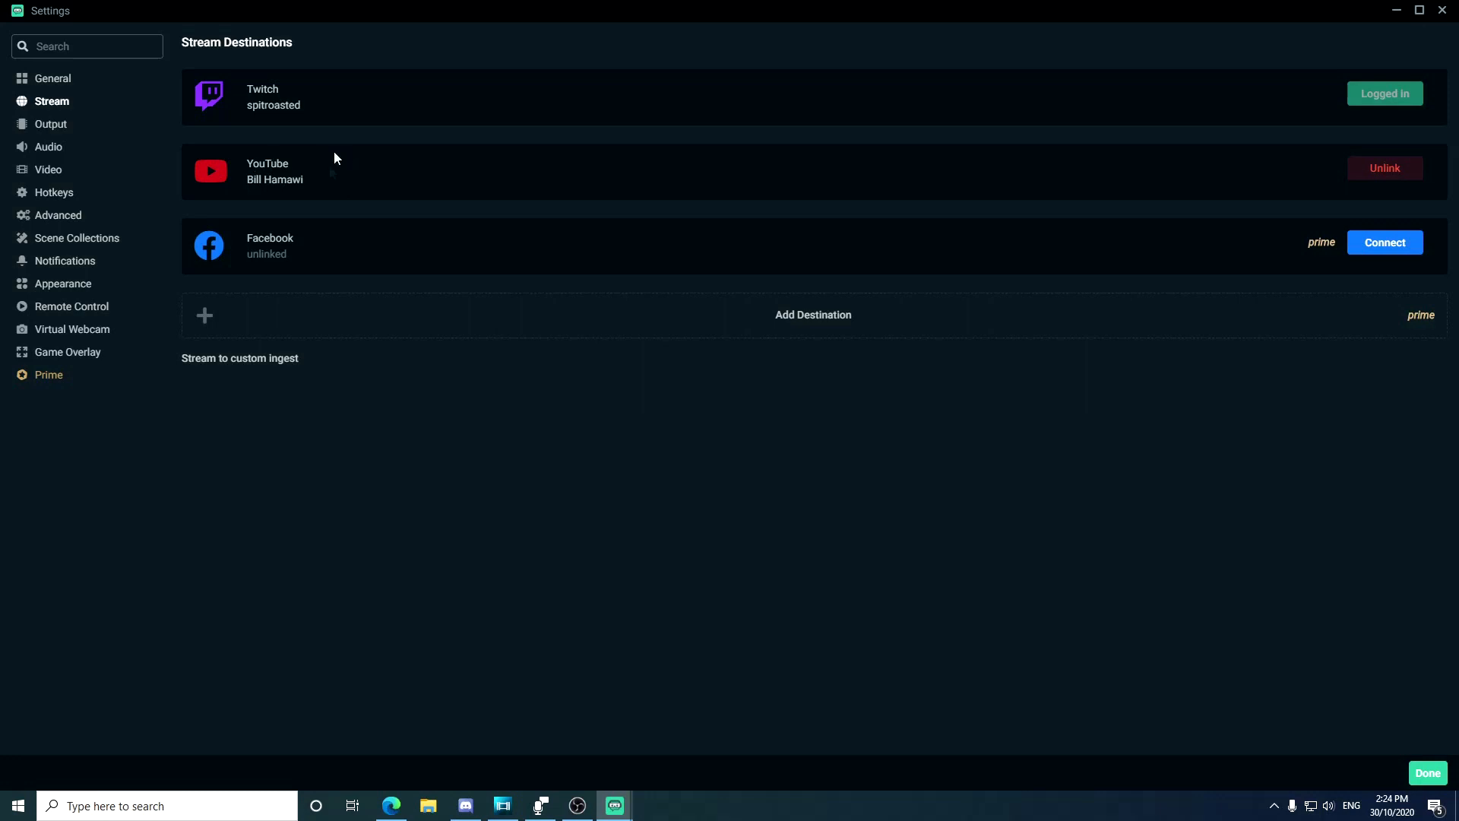
Step: In the output settings, choose the Advanced output mode and the AMD encoder for streaming
{"action": "left_click", "coordinate": [49, 124]}
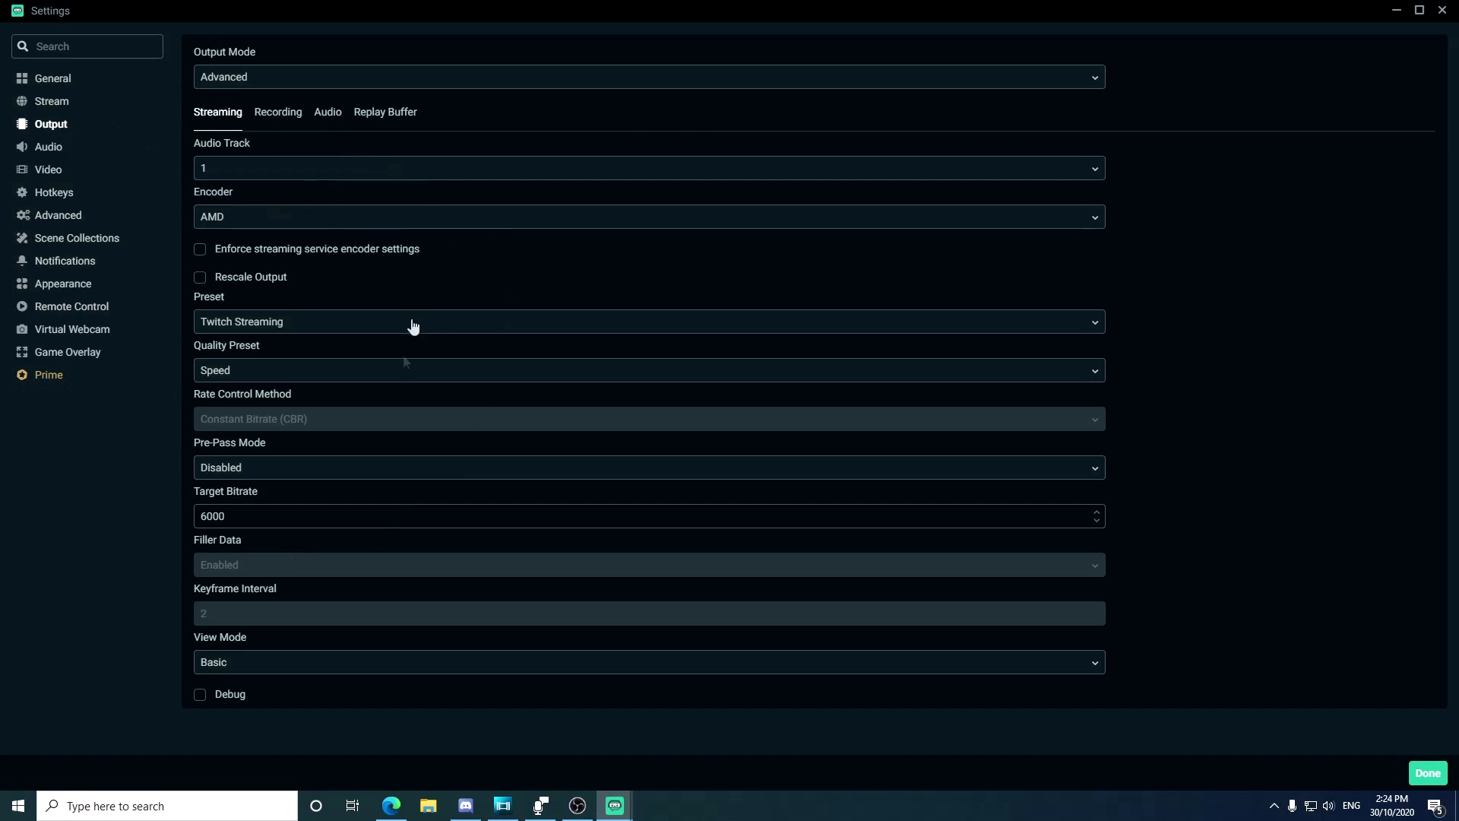
{"action": "left_click", "coordinate": [252, 75]}
{"action": "left_click", "coordinate": [326, 127]}
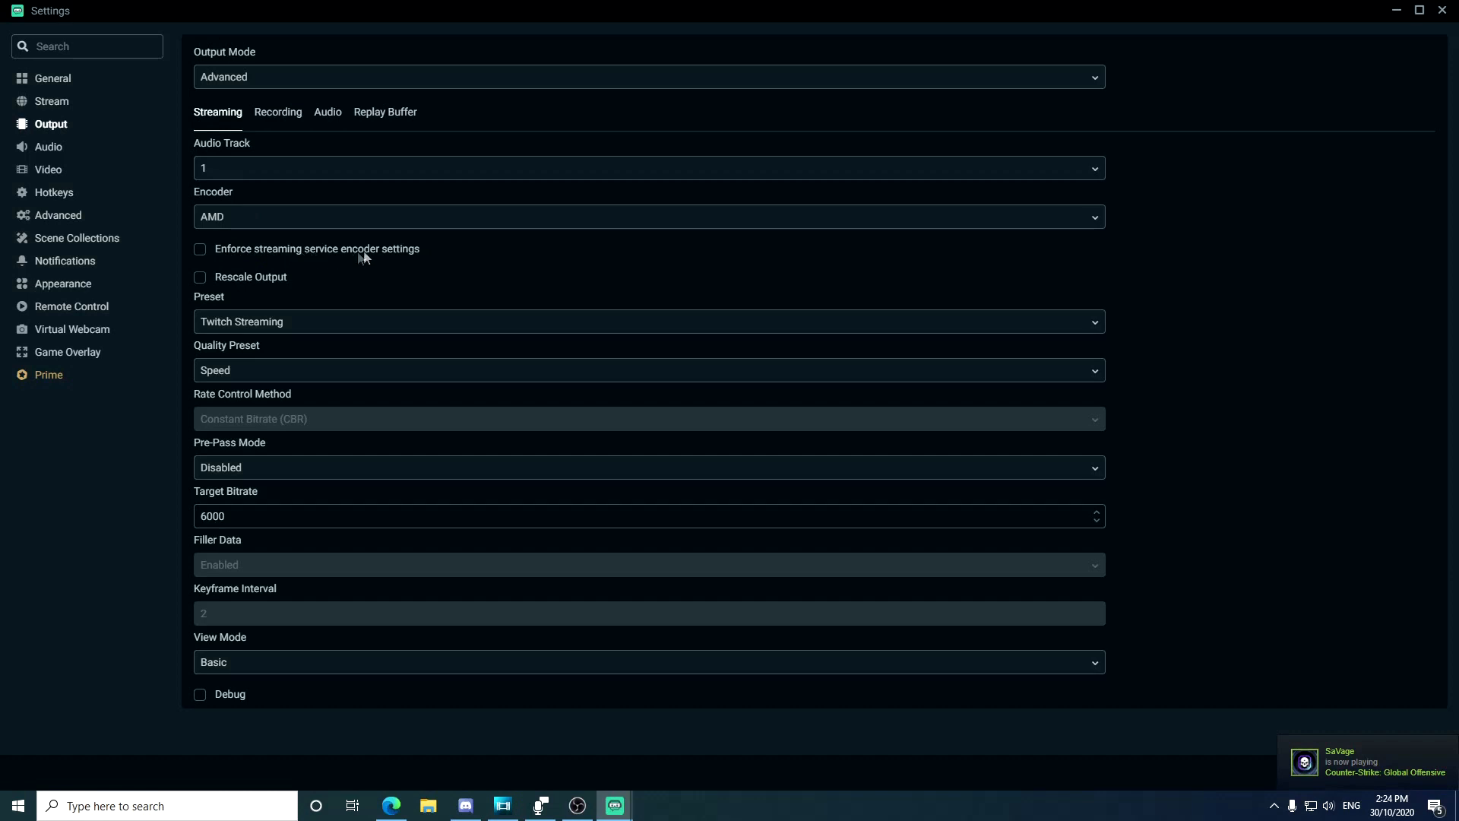
{"action": "left_click", "coordinate": [377, 220]}
{"action": "left_click", "coordinate": [264, 274]}
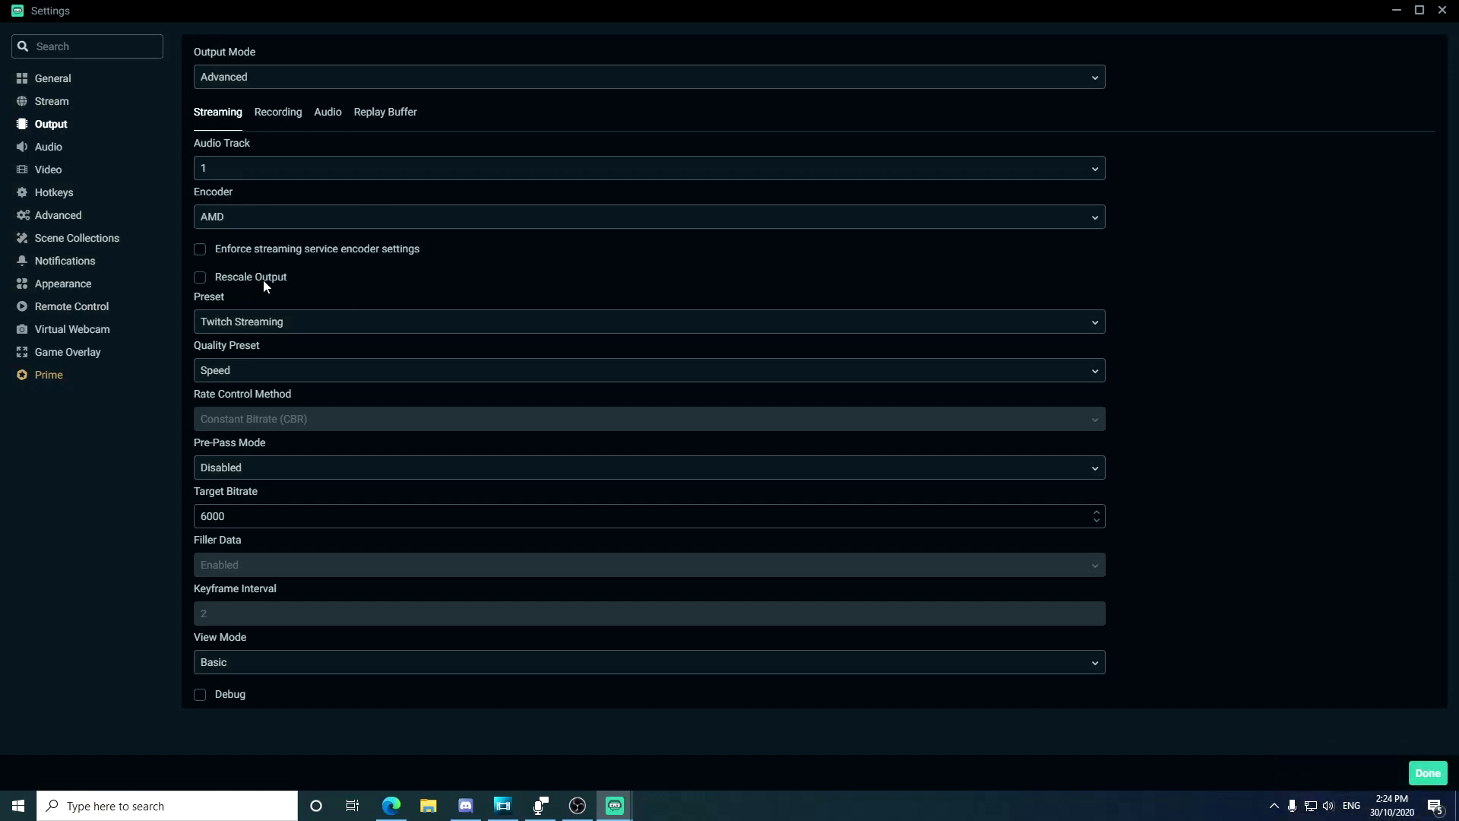
Step: Set the streaming preset to Twitch Streaming and the quality preset to Speed, and look through the View Mode choices
{"action": "left_click", "coordinate": [213, 323]}
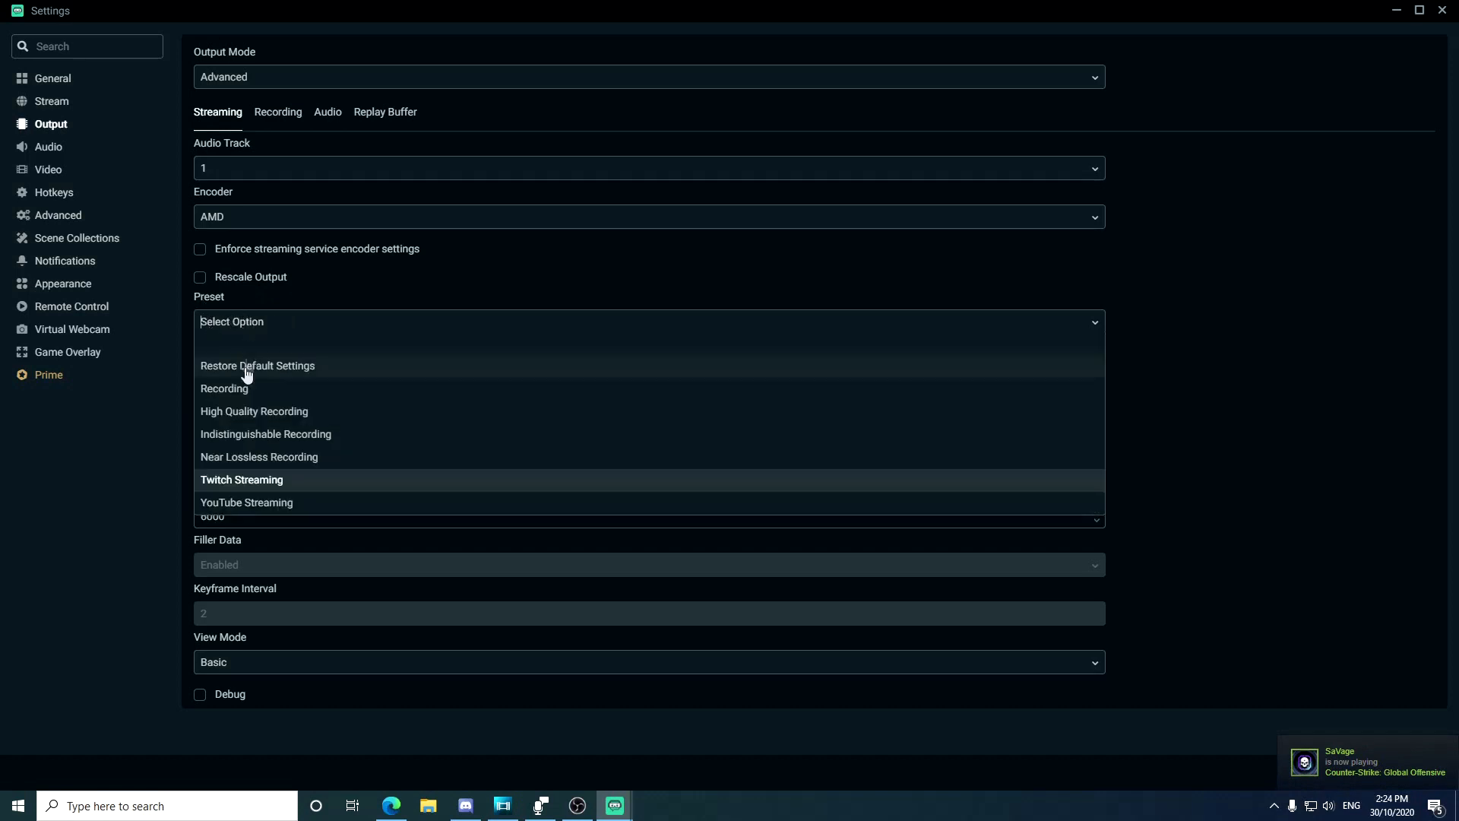
{"action": "left_click", "coordinate": [258, 482]}
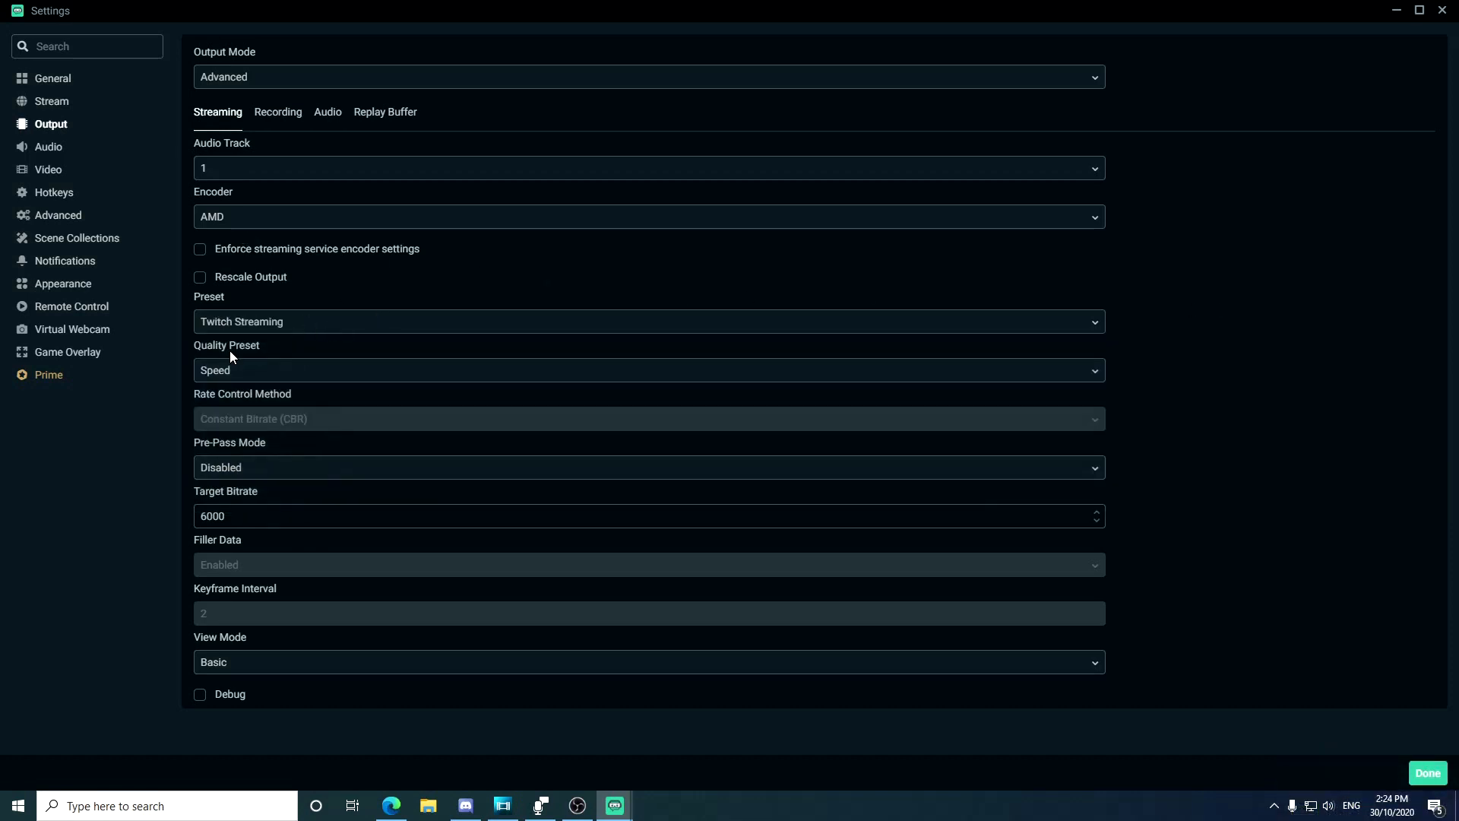
{"action": "left_click", "coordinate": [240, 381]}
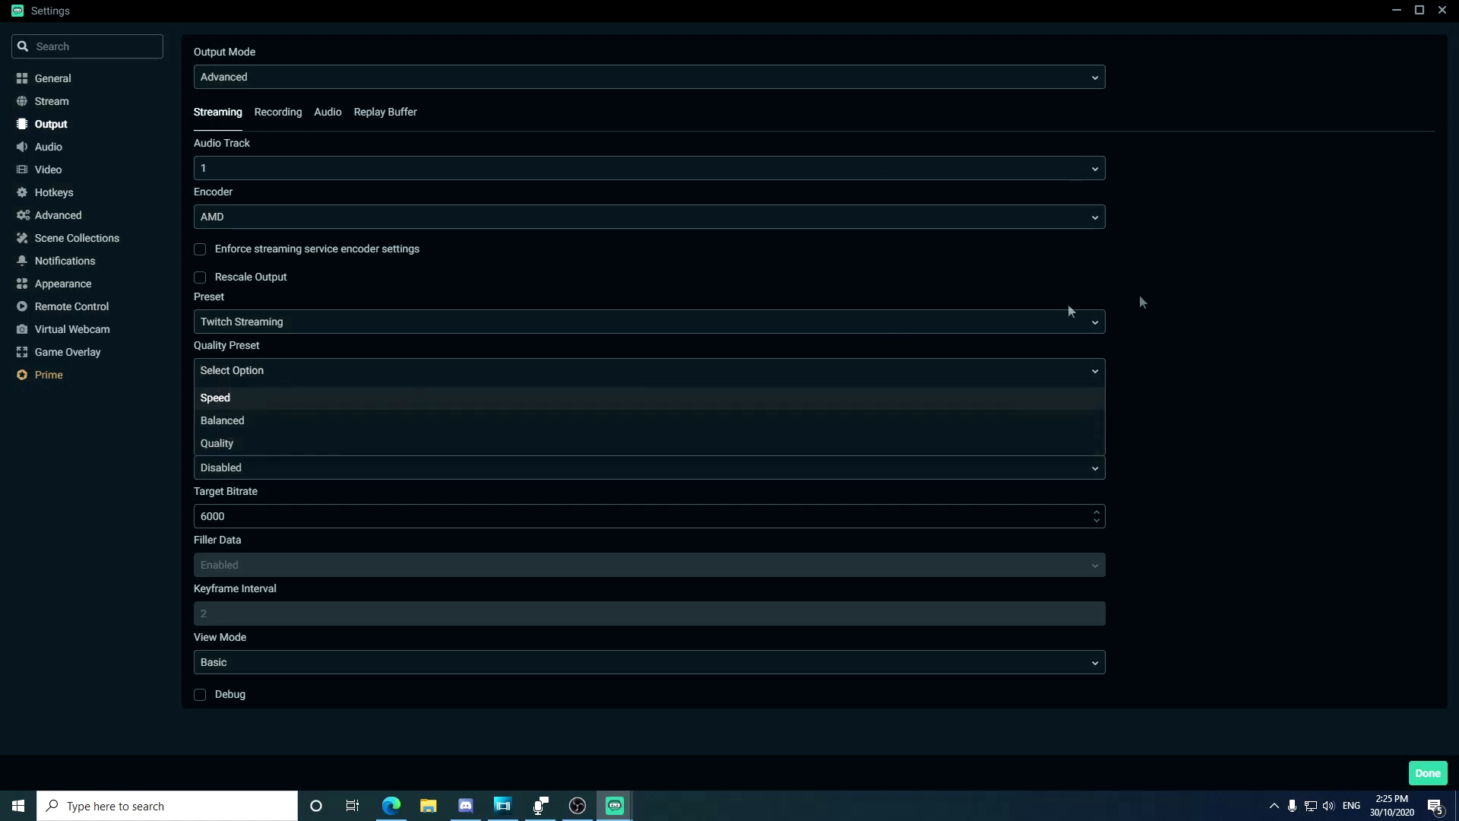
{"action": "left_click", "coordinate": [207, 397]}
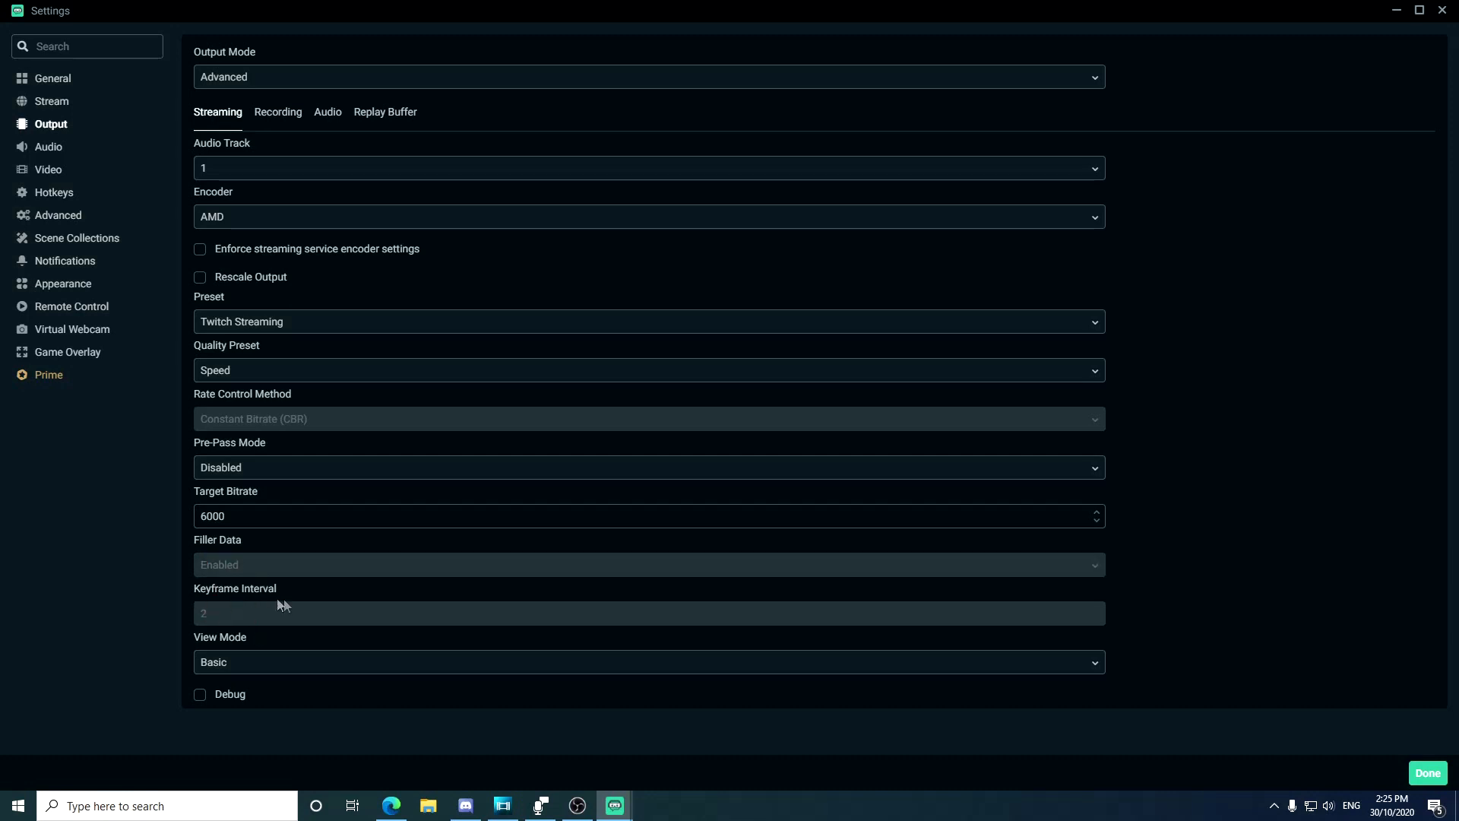
{"action": "left_click", "coordinate": [239, 662]}
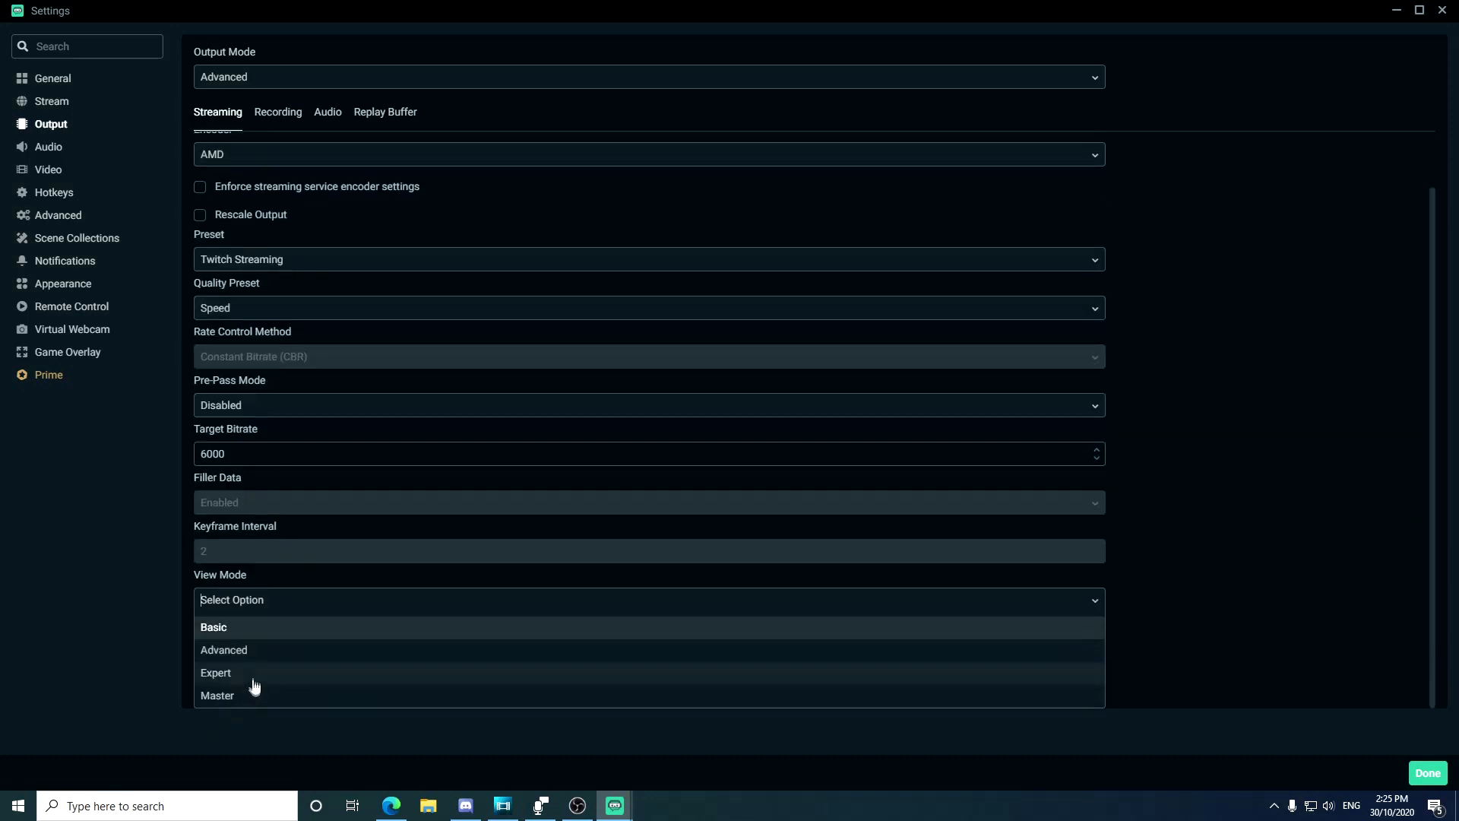
{"action": "left_click", "coordinate": [1243, 571]}
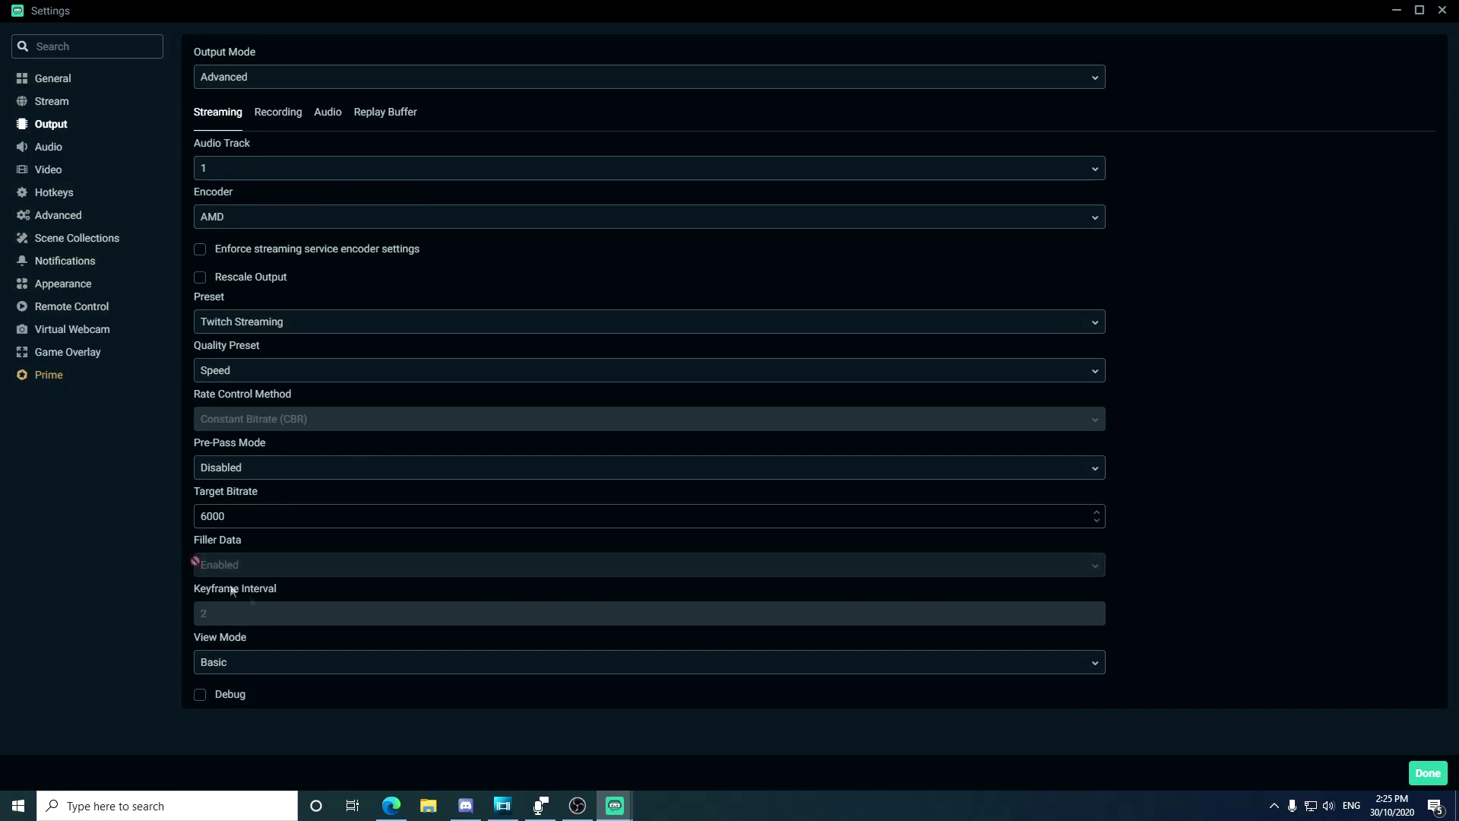
Step: In the audio settings, set Desktop Audio Device 1 to Default
{"action": "left_click", "coordinate": [46, 151]}
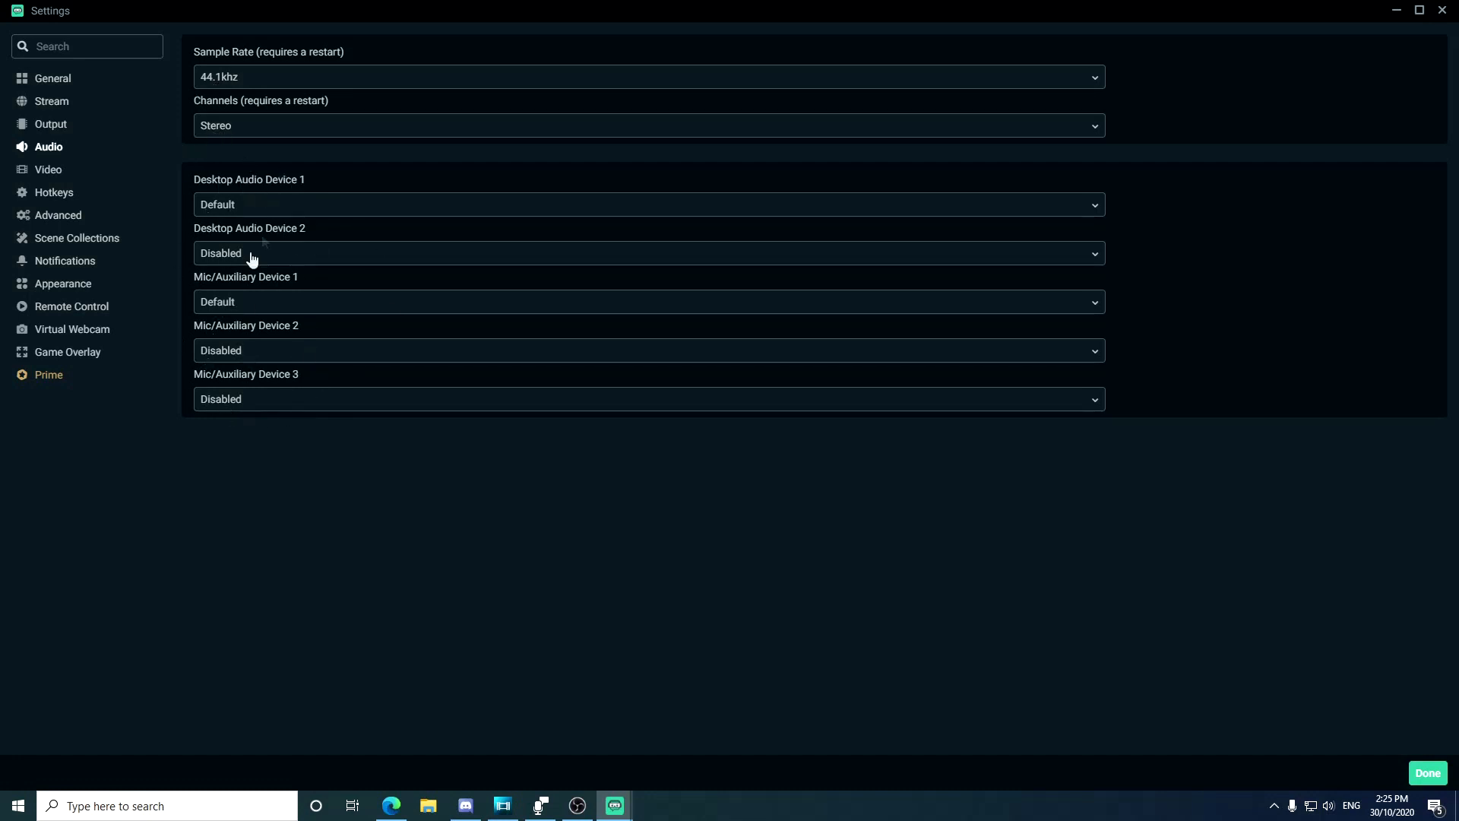
{"action": "left_click", "coordinate": [234, 207]}
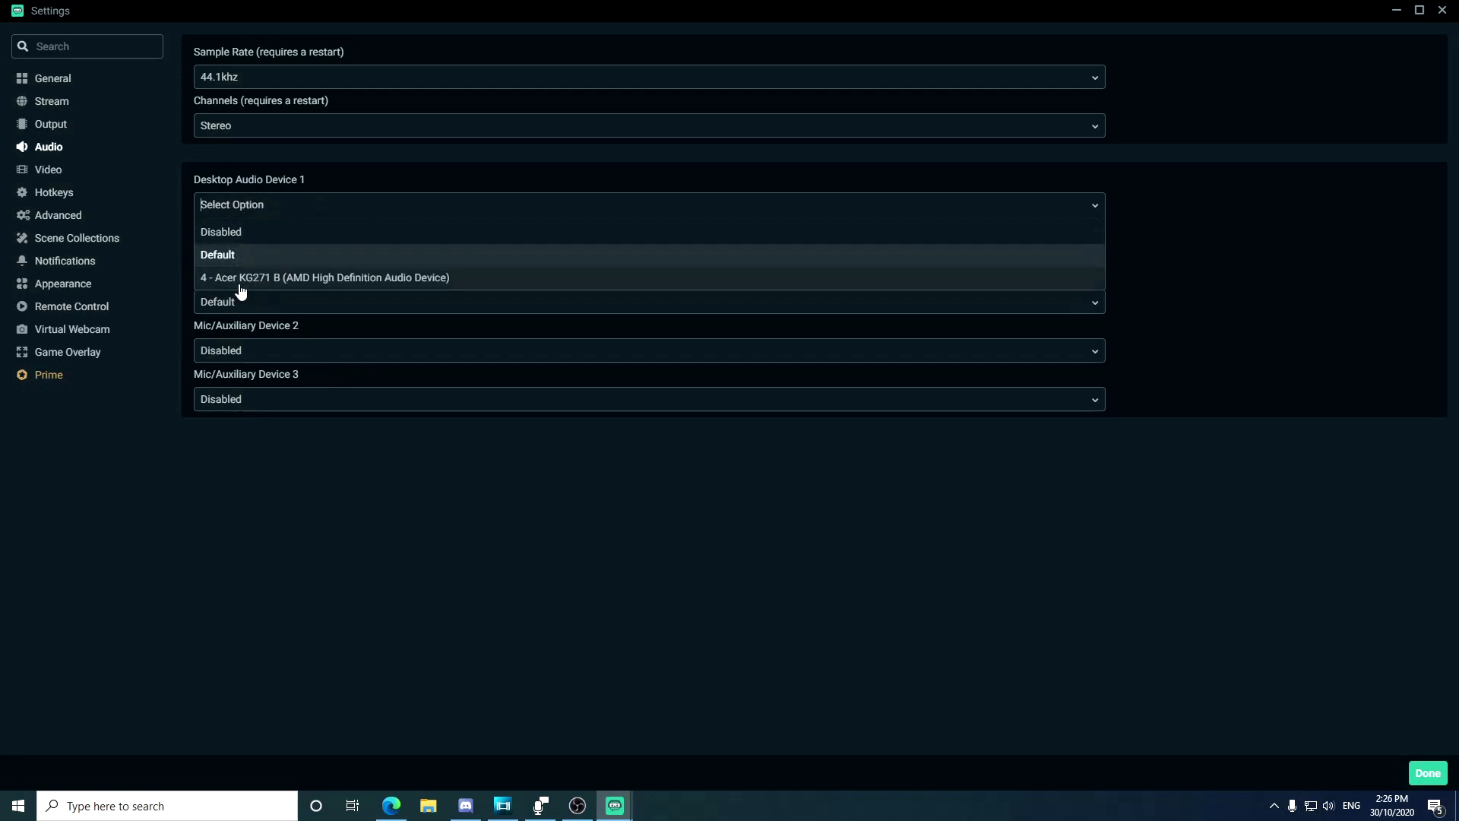
{"action": "left_click", "coordinate": [242, 254]}
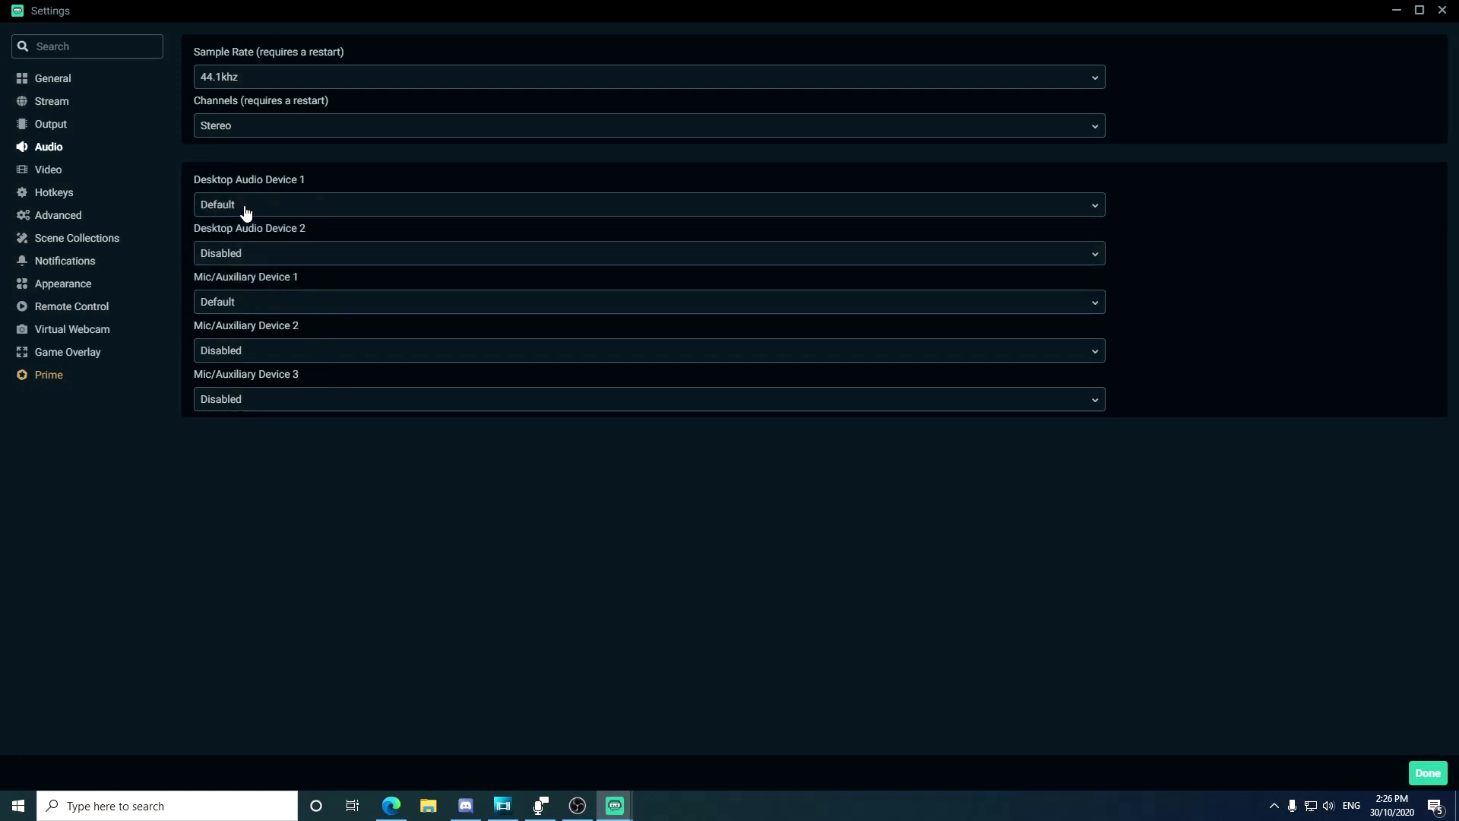
Step: In the video settings, set the downscale filter to Lanczos (Sharpened scaling, 32 samples) and check the output resolution and common FPS choices
{"action": "left_click", "coordinate": [54, 177]}
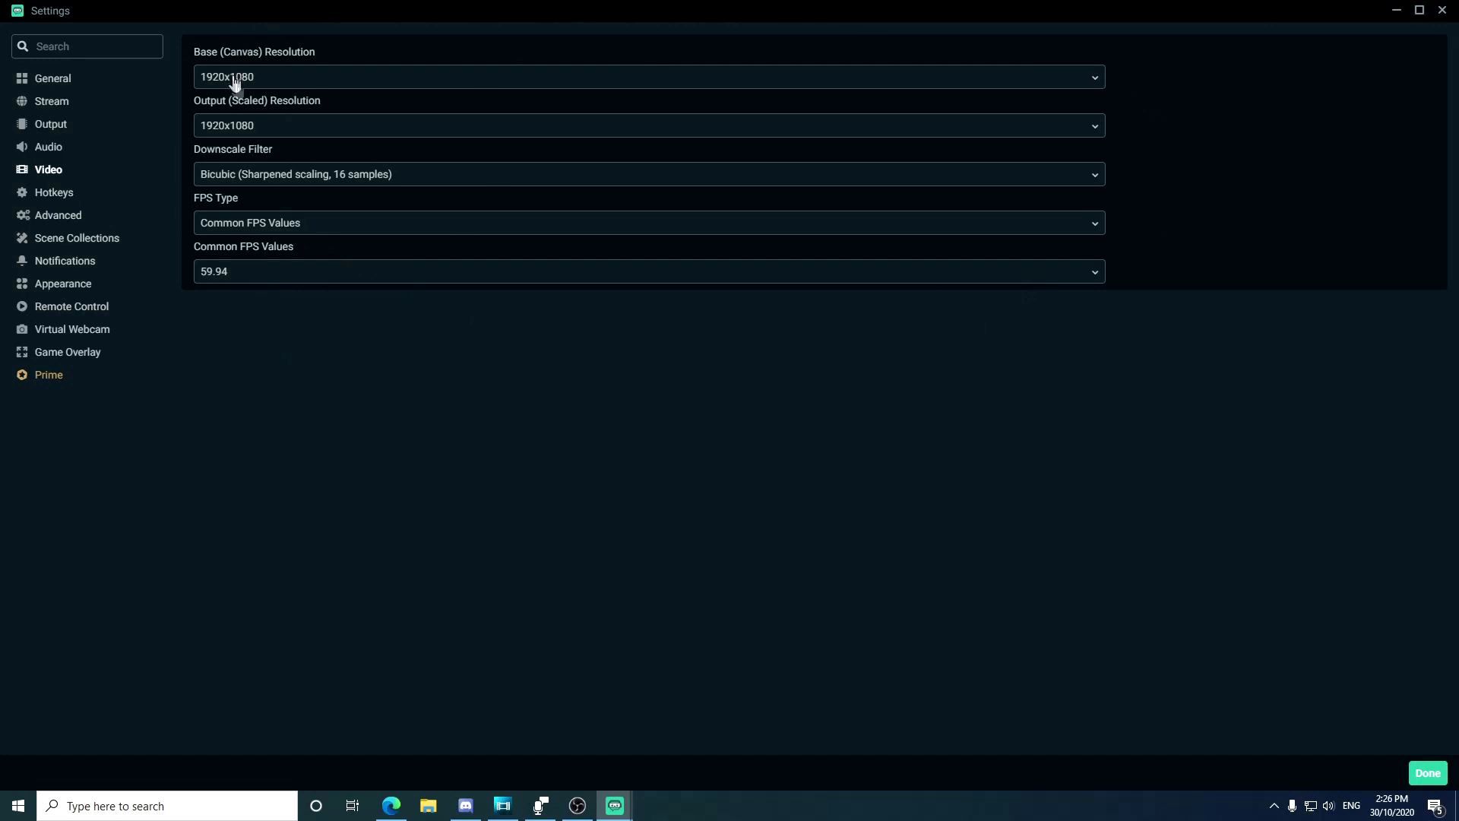
{"action": "left_click", "coordinate": [248, 135]}
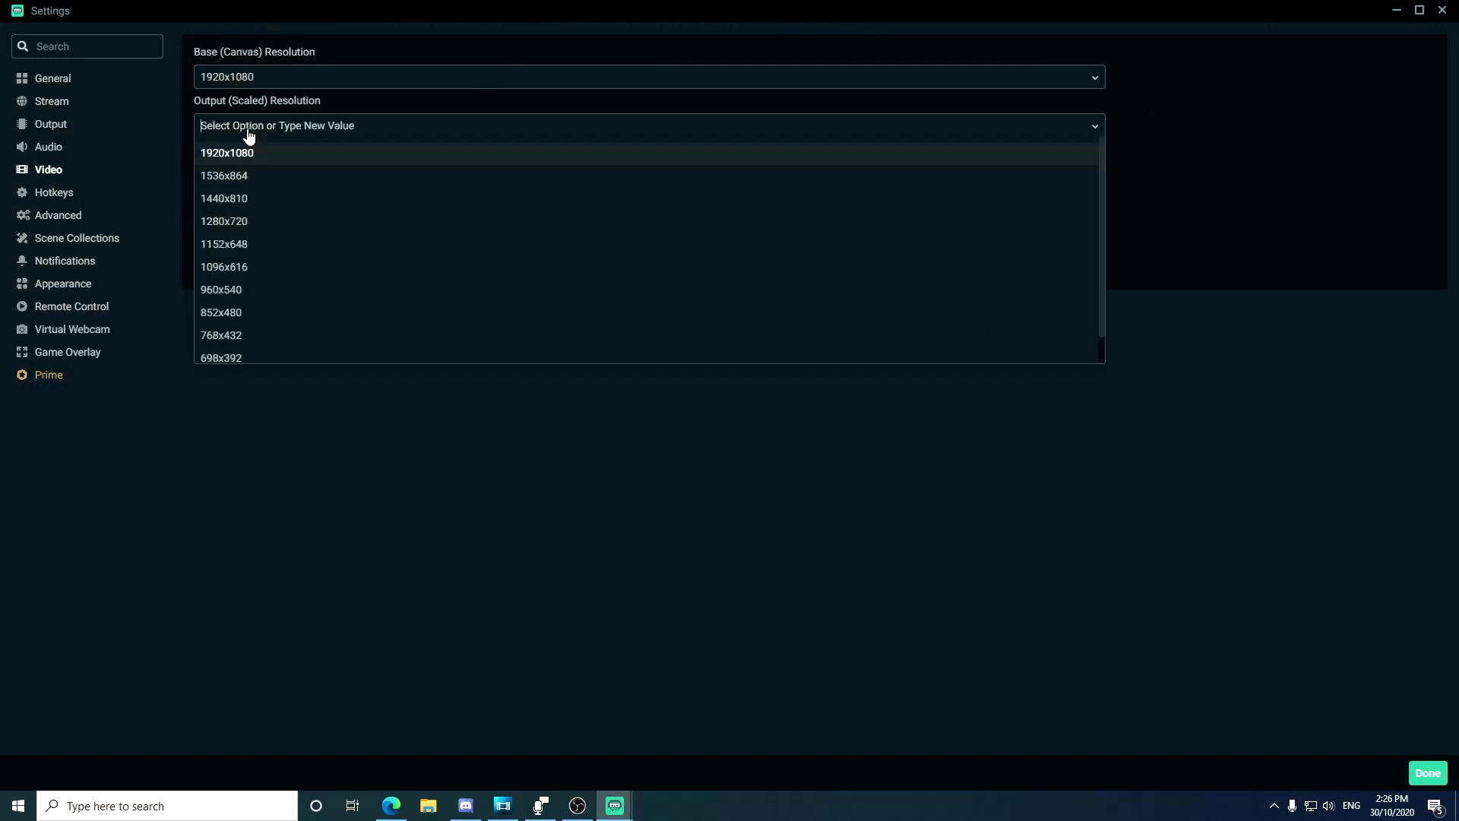
{"action": "left_click", "coordinate": [257, 103]}
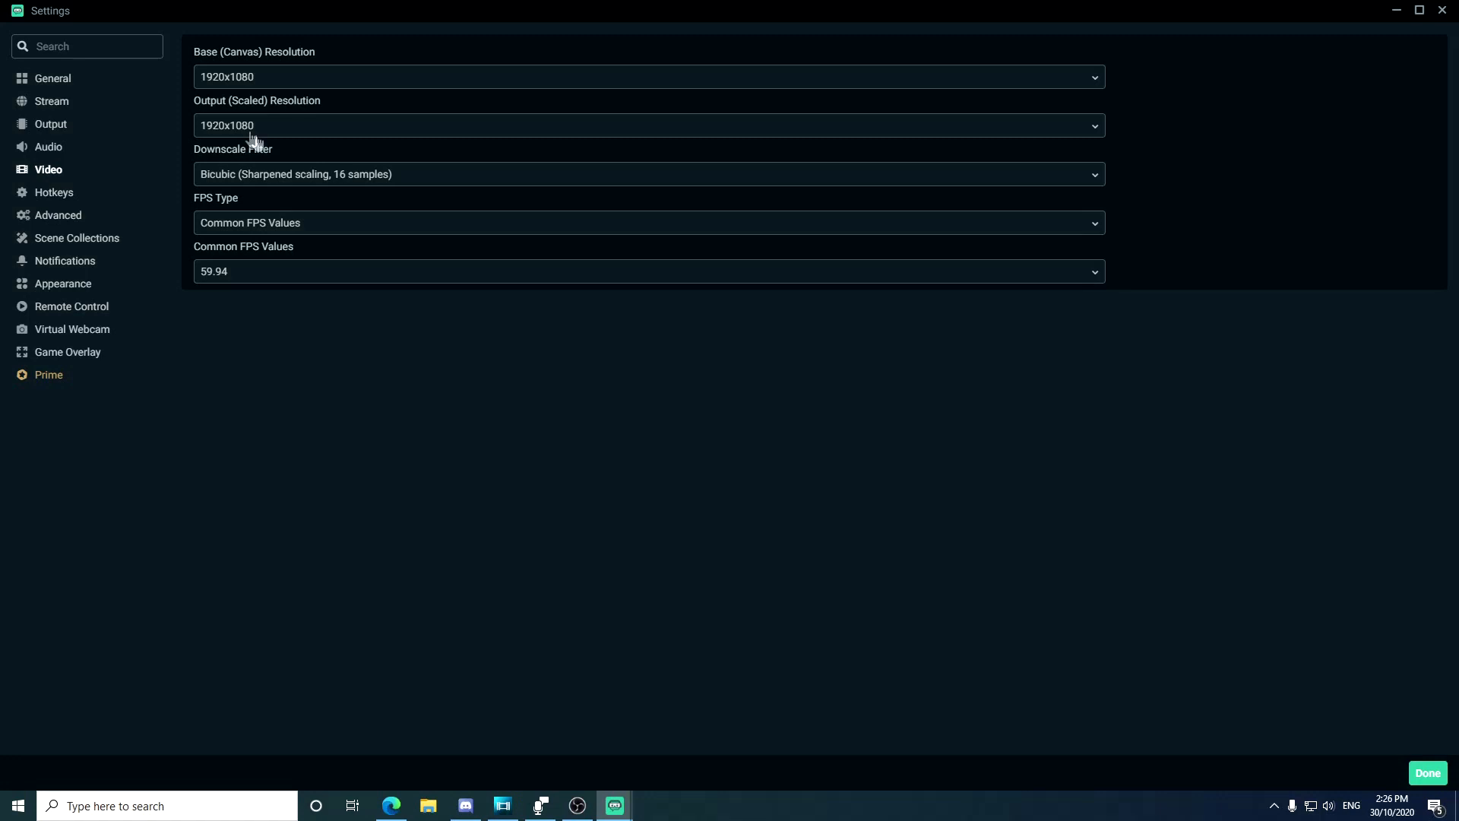
{"action": "left_click", "coordinate": [267, 171]}
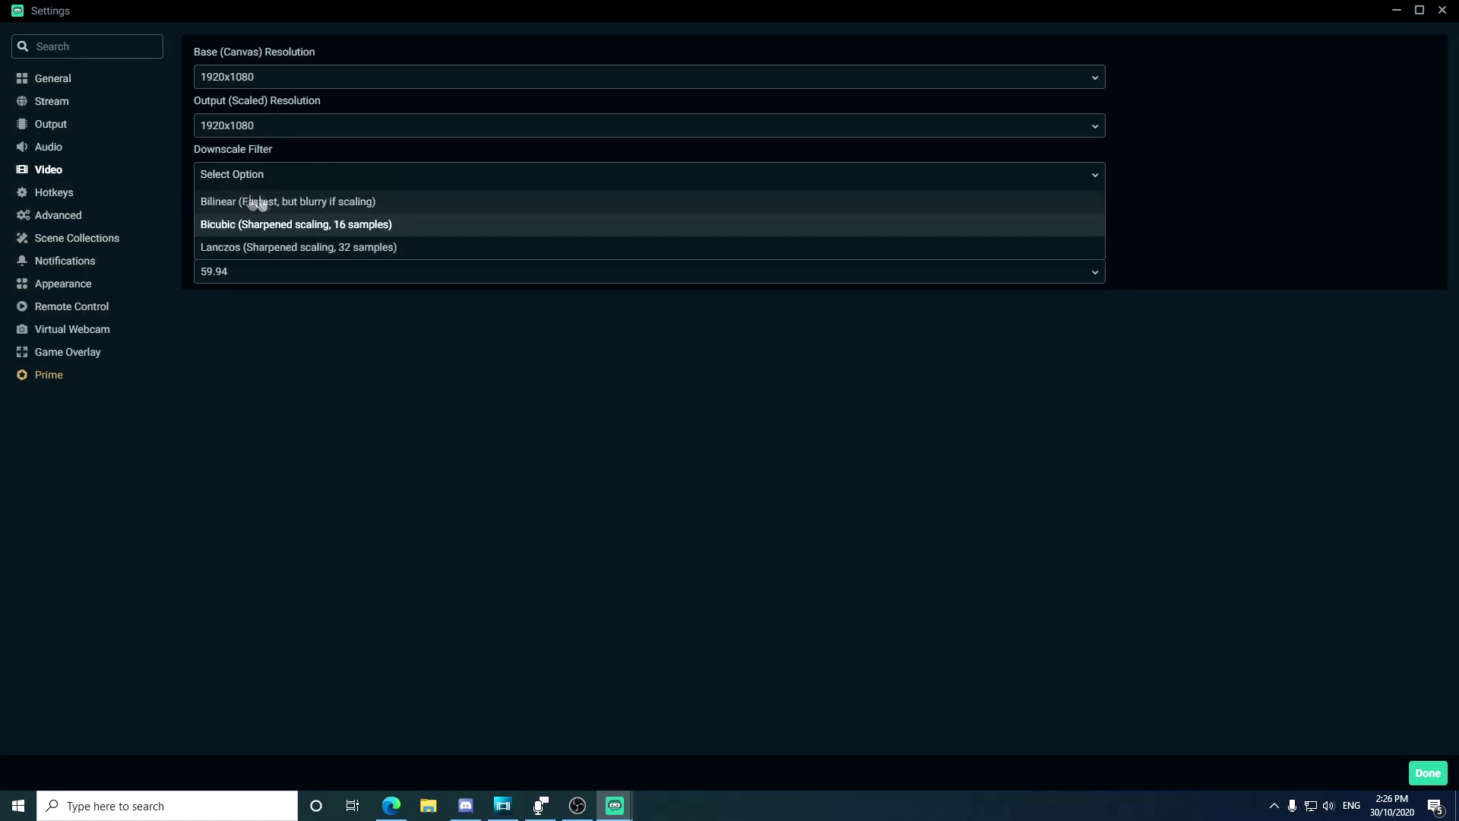
{"action": "left_click", "coordinate": [218, 248]}
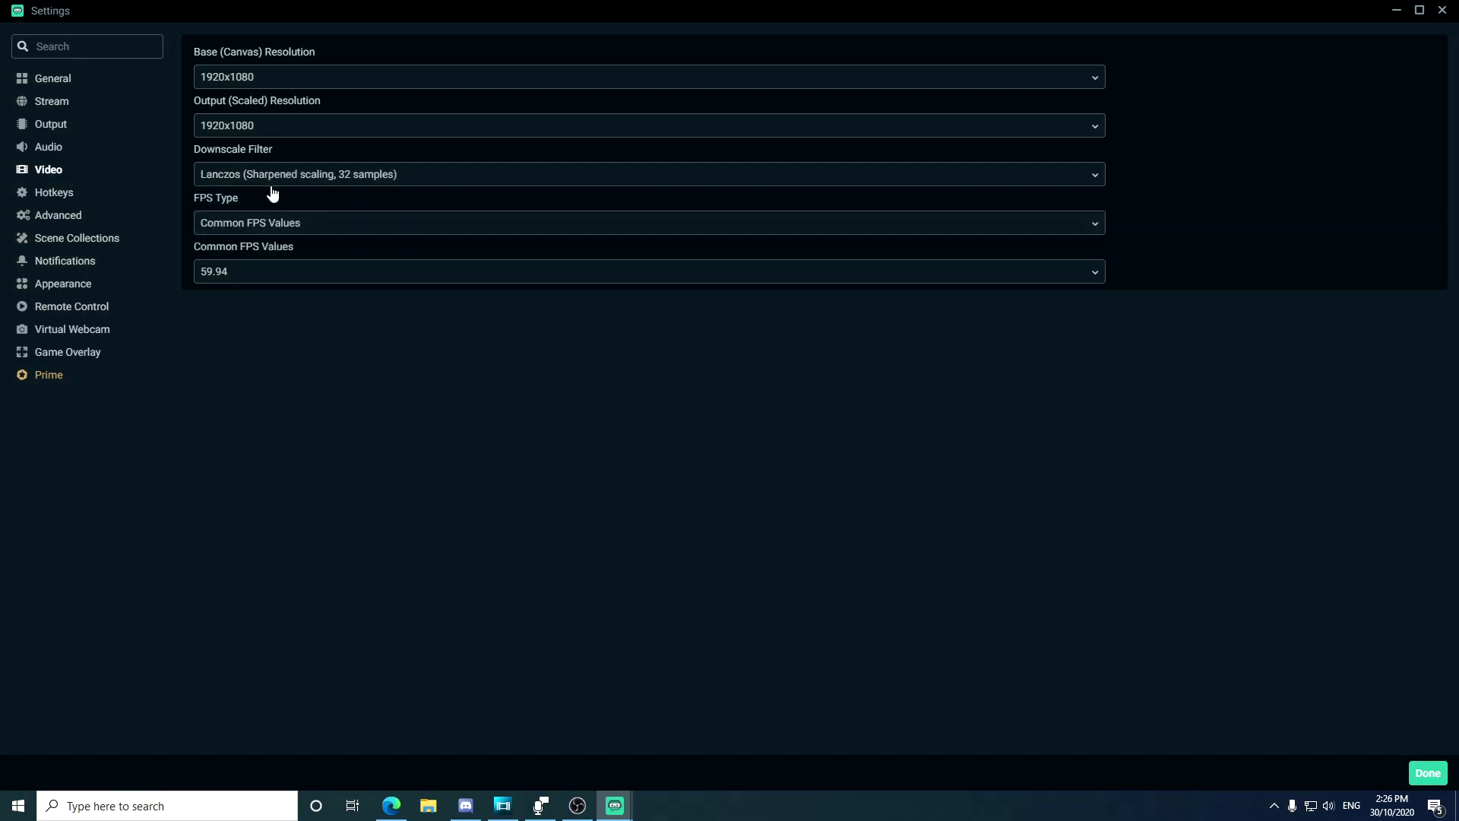
{"action": "left_click", "coordinate": [306, 181]}
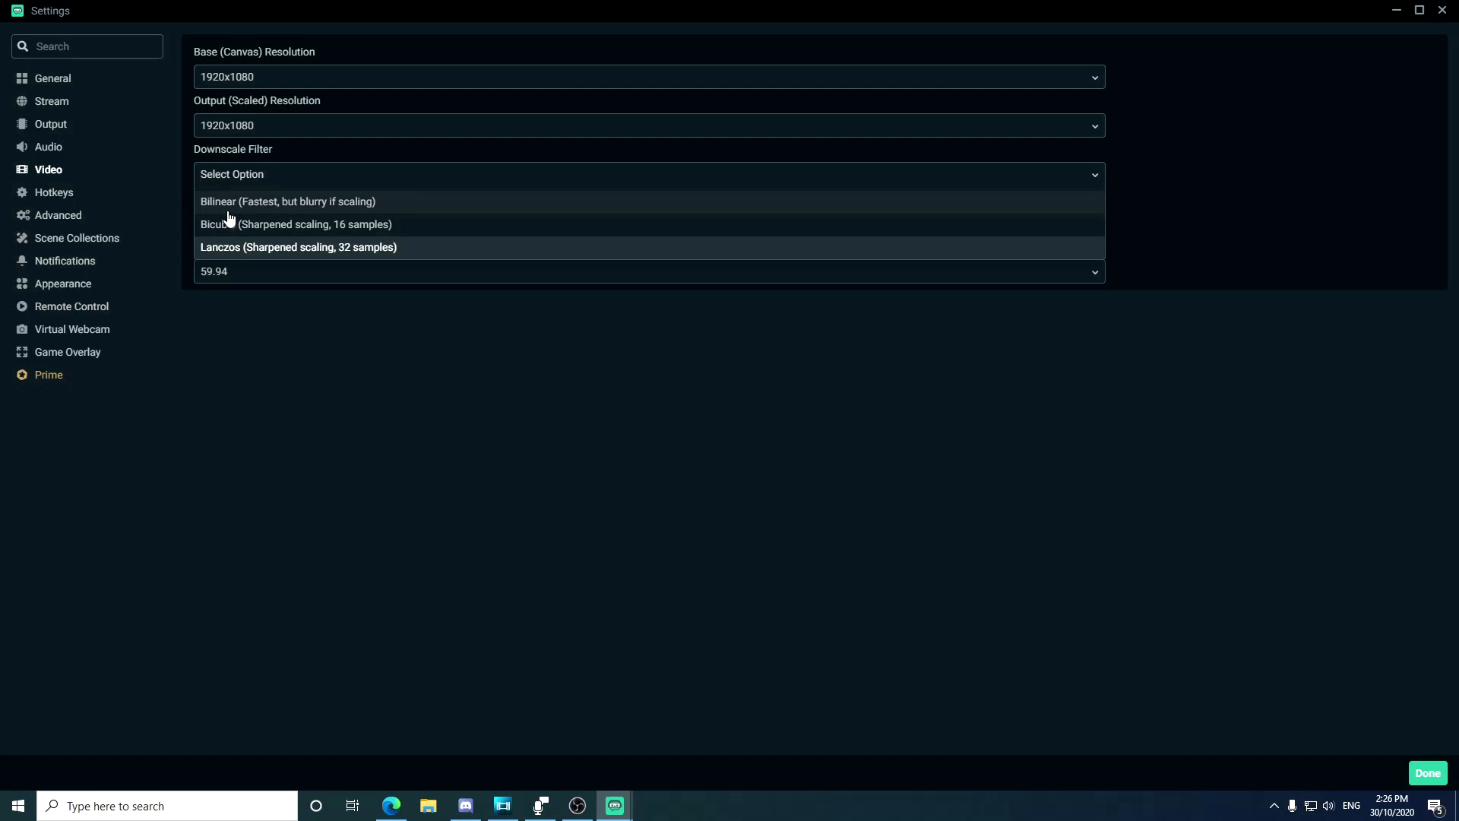
{"action": "left_click", "coordinate": [235, 247]}
{"action": "left_click", "coordinate": [231, 224]}
{"action": "left_click", "coordinate": [285, 247]}
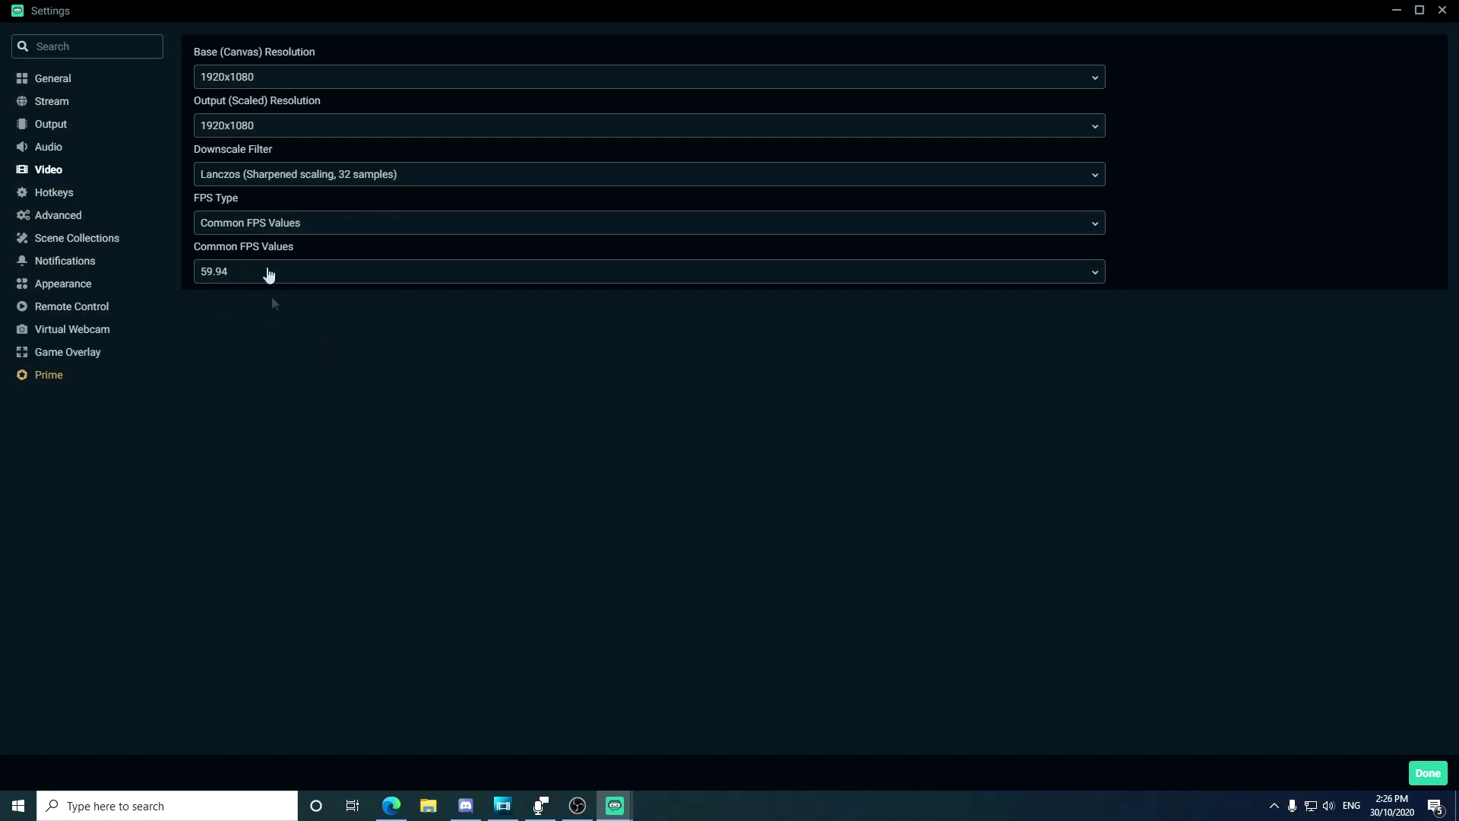
{"action": "left_click", "coordinate": [233, 272]}
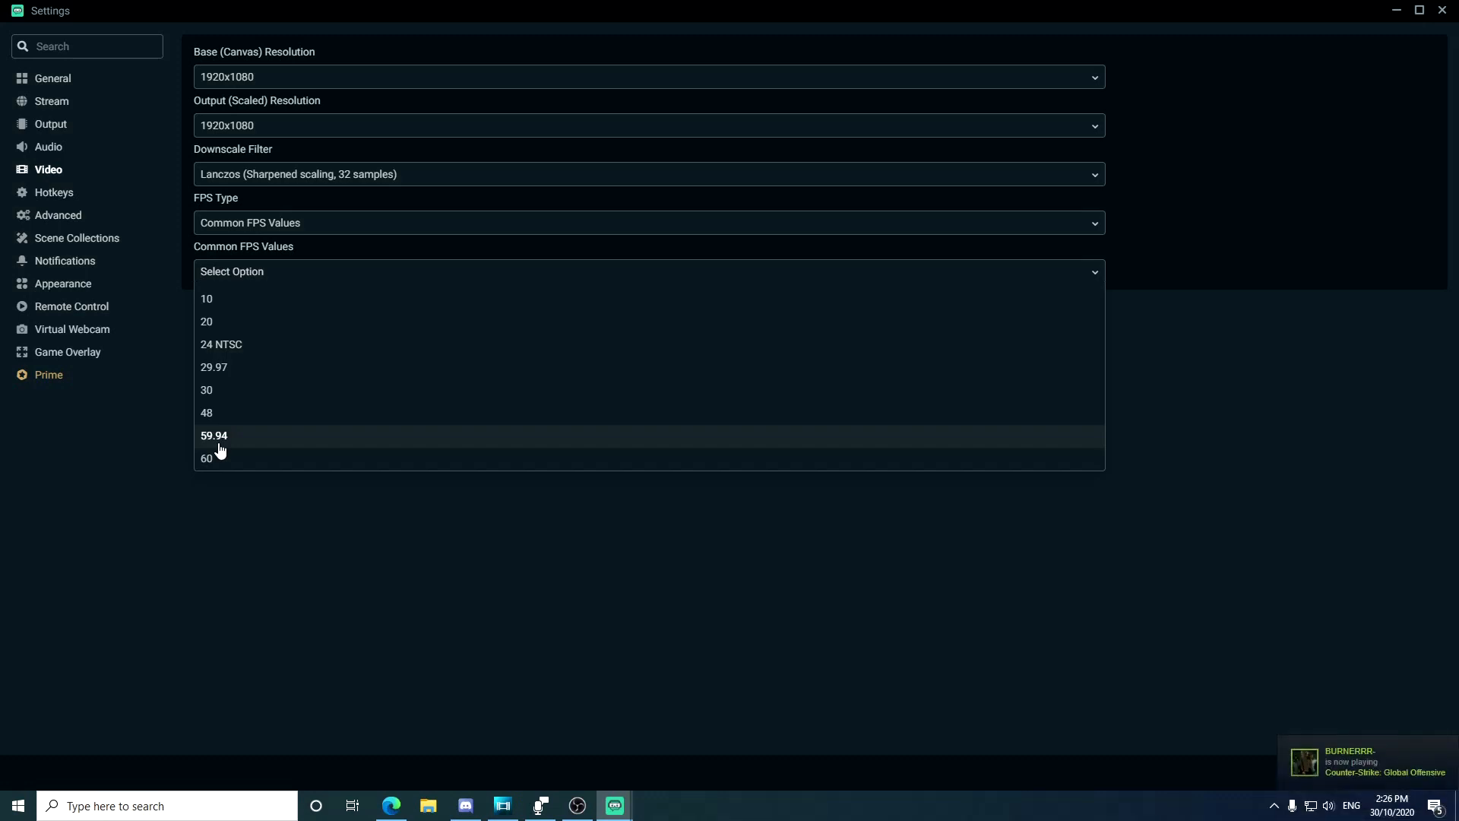
{"action": "left_click", "coordinate": [252, 516]}
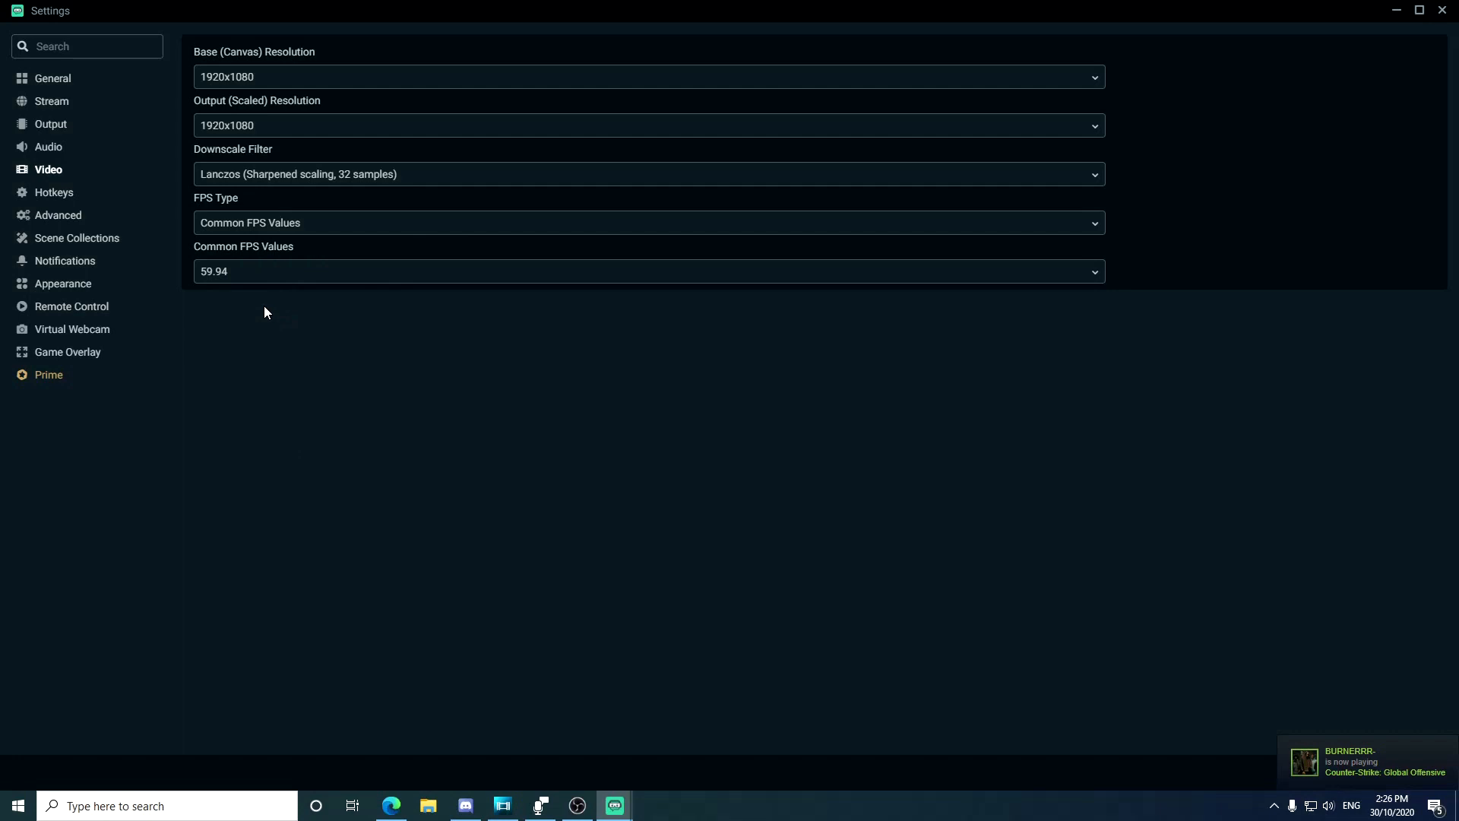
Step: Examine the hotkey assignments for streaming, recording, scenes and sources
{"action": "left_click", "coordinate": [57, 194]}
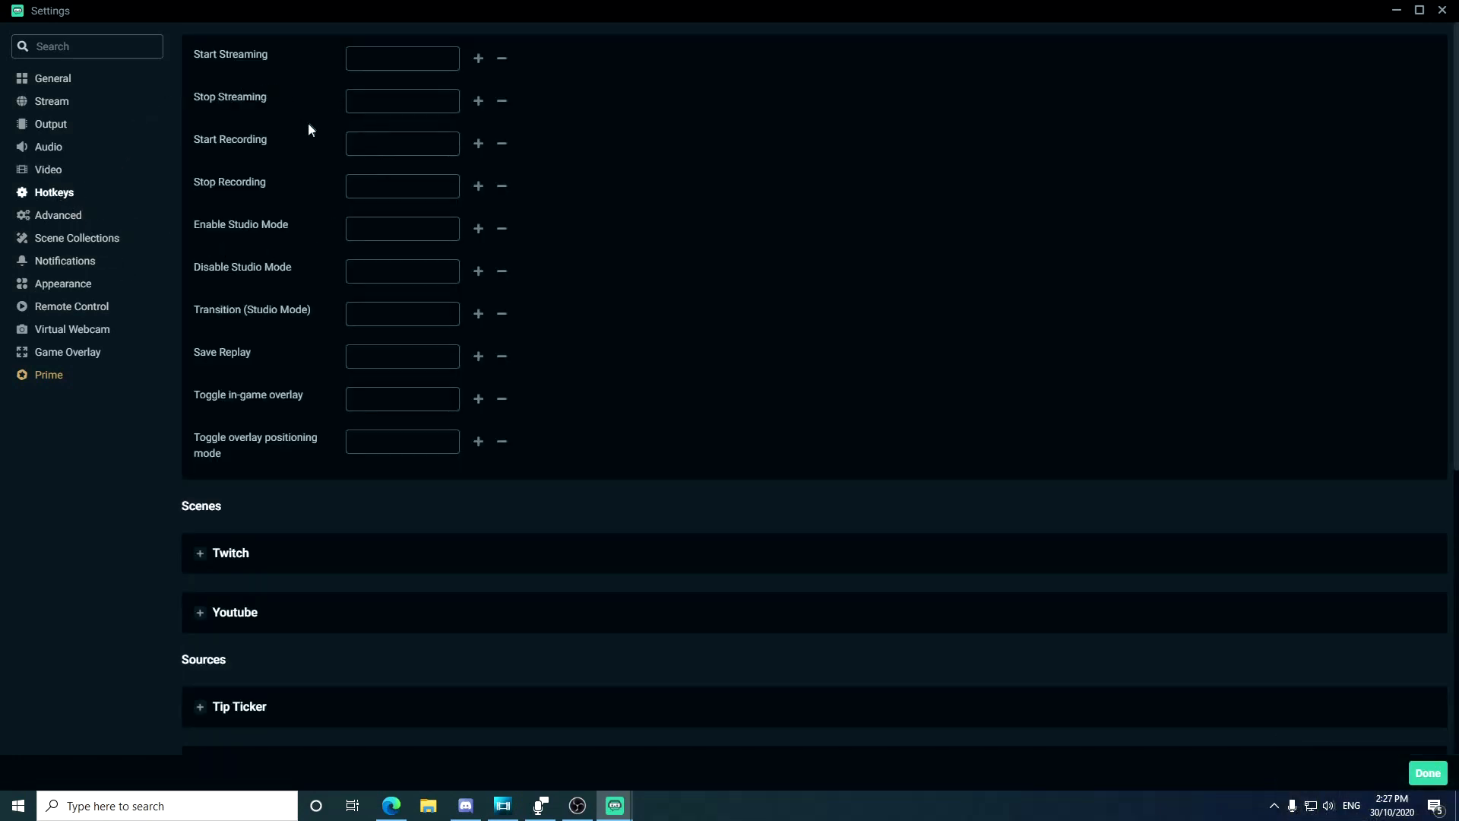
{"action": "scroll", "coordinate": [342, 353], "scroll_direction": "down", "scroll_amount": 5}
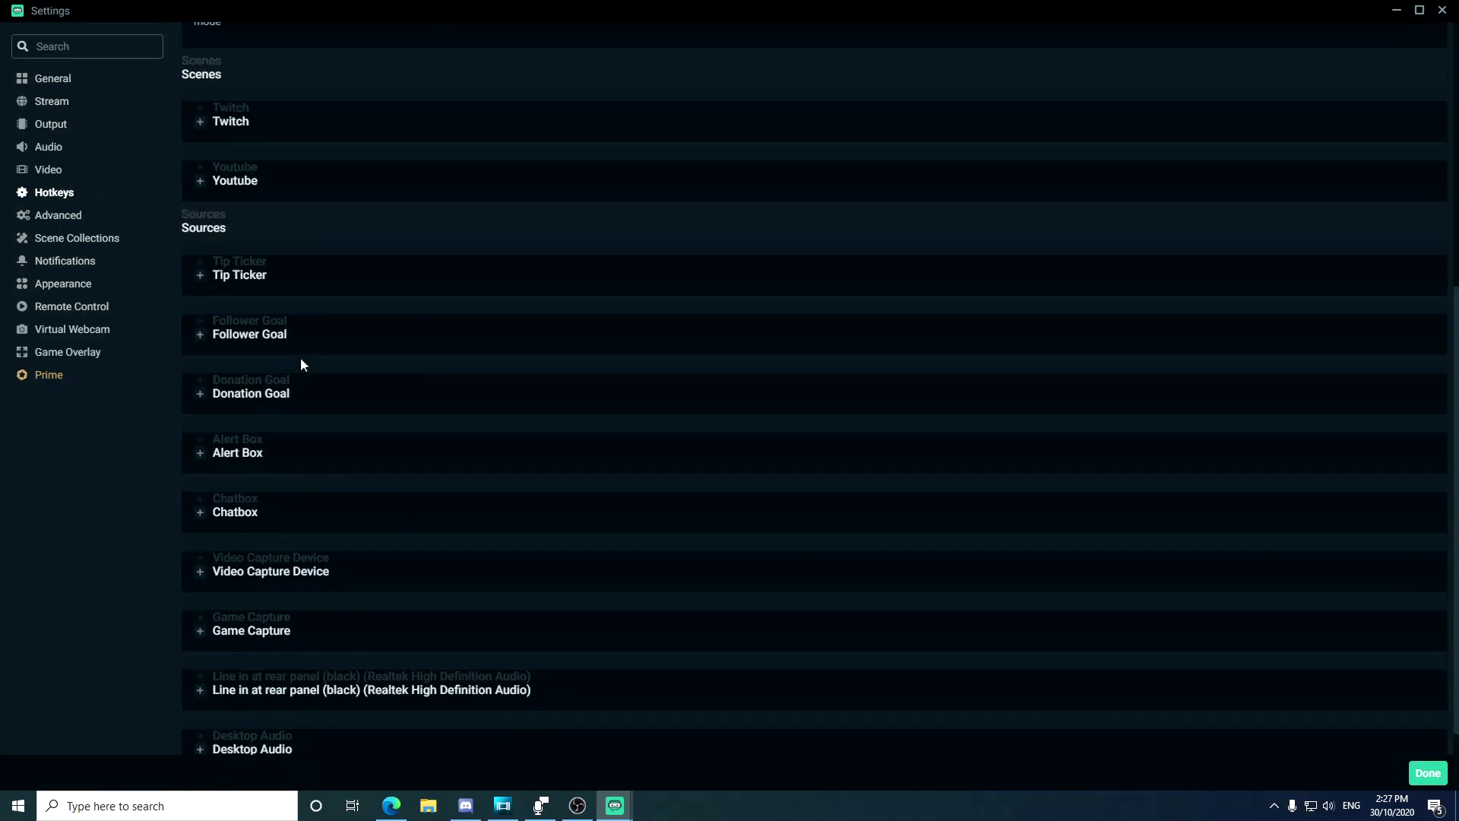
{"action": "scroll", "coordinate": [302, 365], "scroll_direction": "up", "scroll_amount": 5}
{"action": "scroll", "coordinate": [241, 358], "scroll_direction": "down", "scroll_amount": 2}
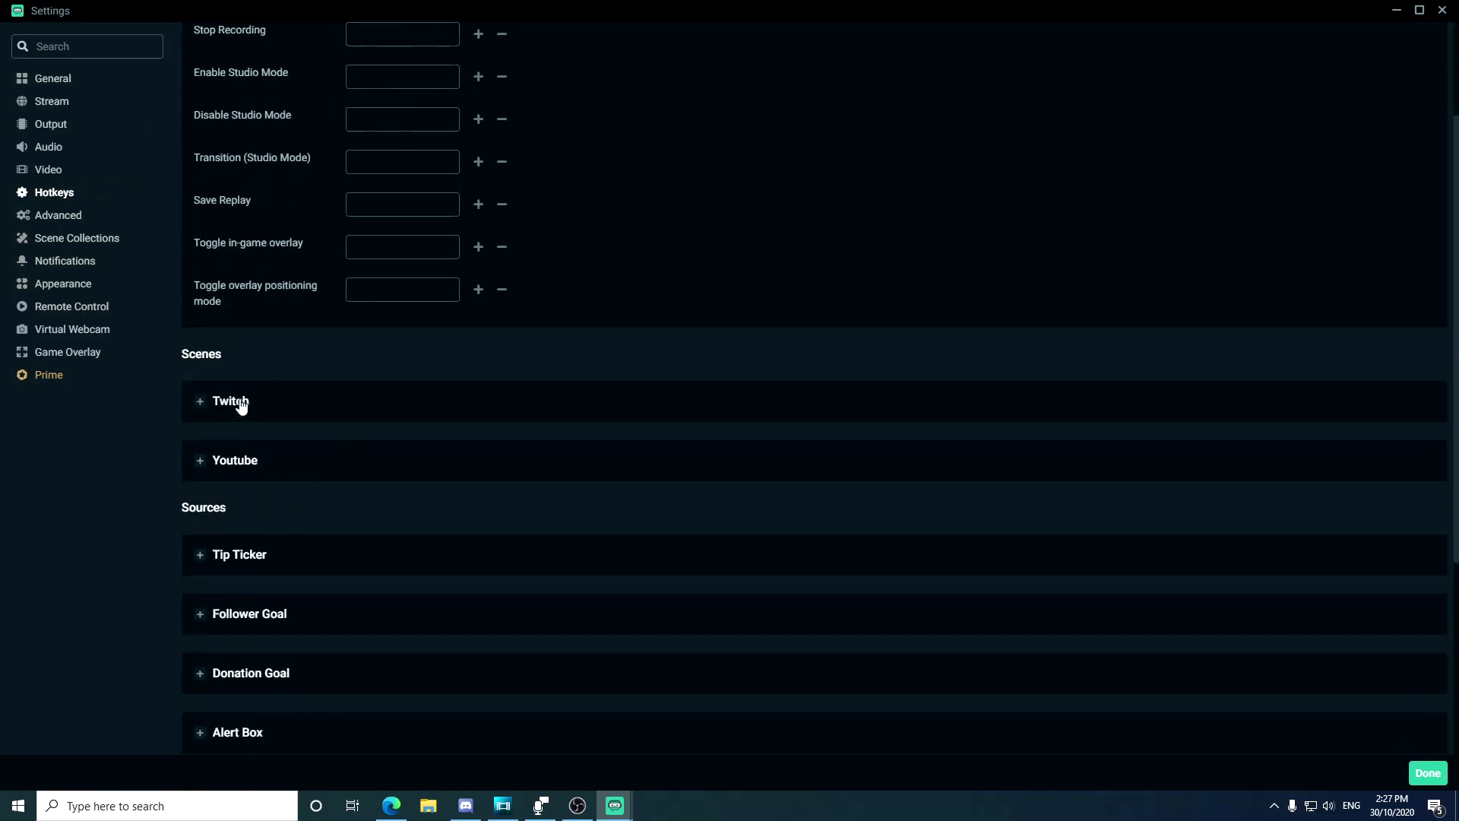
{"action": "scroll", "coordinate": [241, 407], "scroll_direction": "down", "scroll_amount": 2}
{"action": "scroll", "coordinate": [272, 486], "scroll_direction": "down", "scroll_amount": 2}
{"action": "left_click", "coordinate": [218, 313]}
{"action": "left_click", "coordinate": [219, 315]}
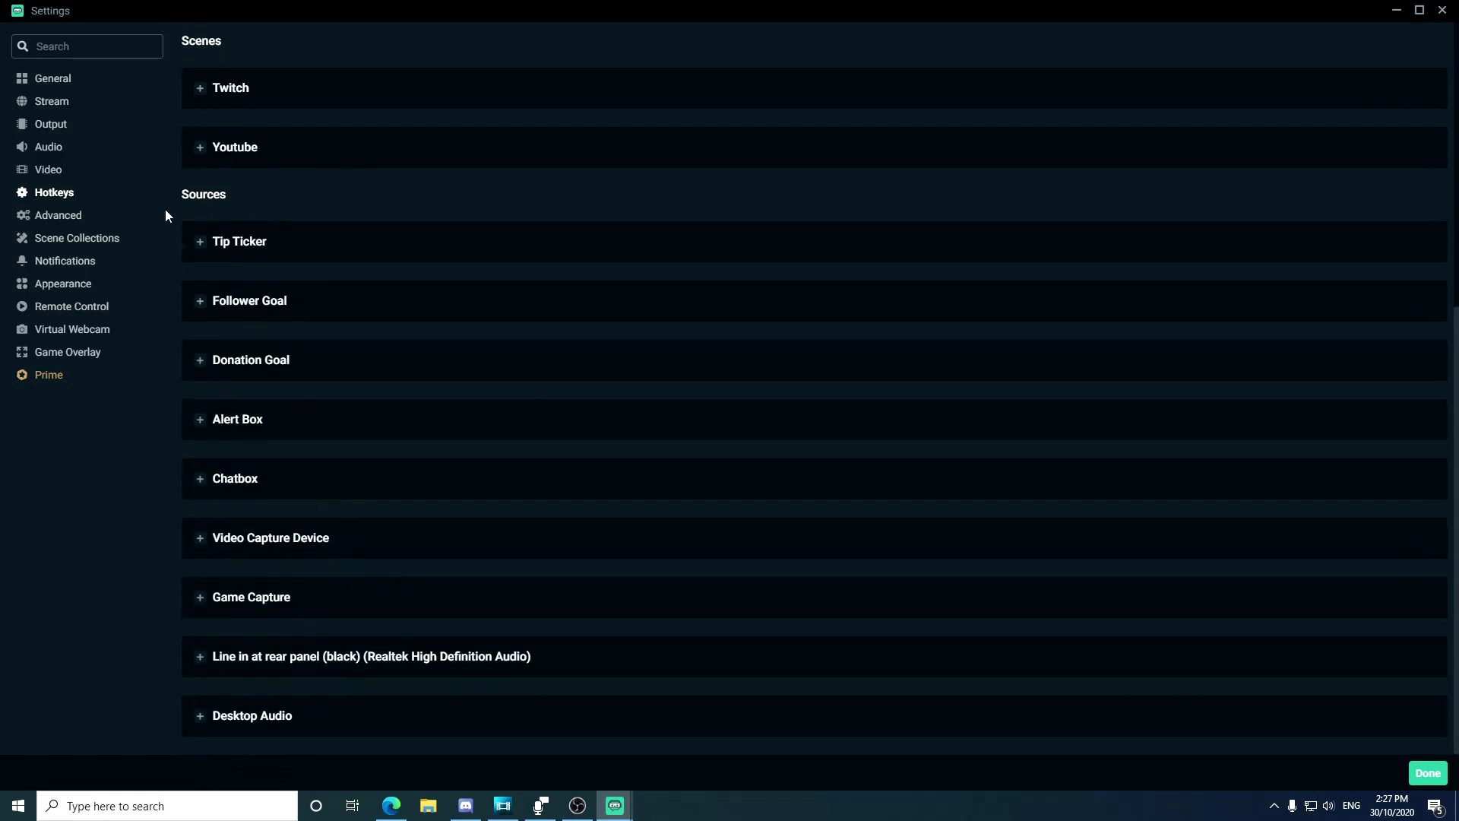
{"action": "scroll", "coordinate": [304, 338], "scroll_direction": "up", "scroll_amount": 4}
{"action": "scroll", "coordinate": [330, 361], "scroll_direction": "down", "scroll_amount": 4}
{"action": "scroll", "coordinate": [248, 339], "scroll_direction": "up", "scroll_amount": 4}
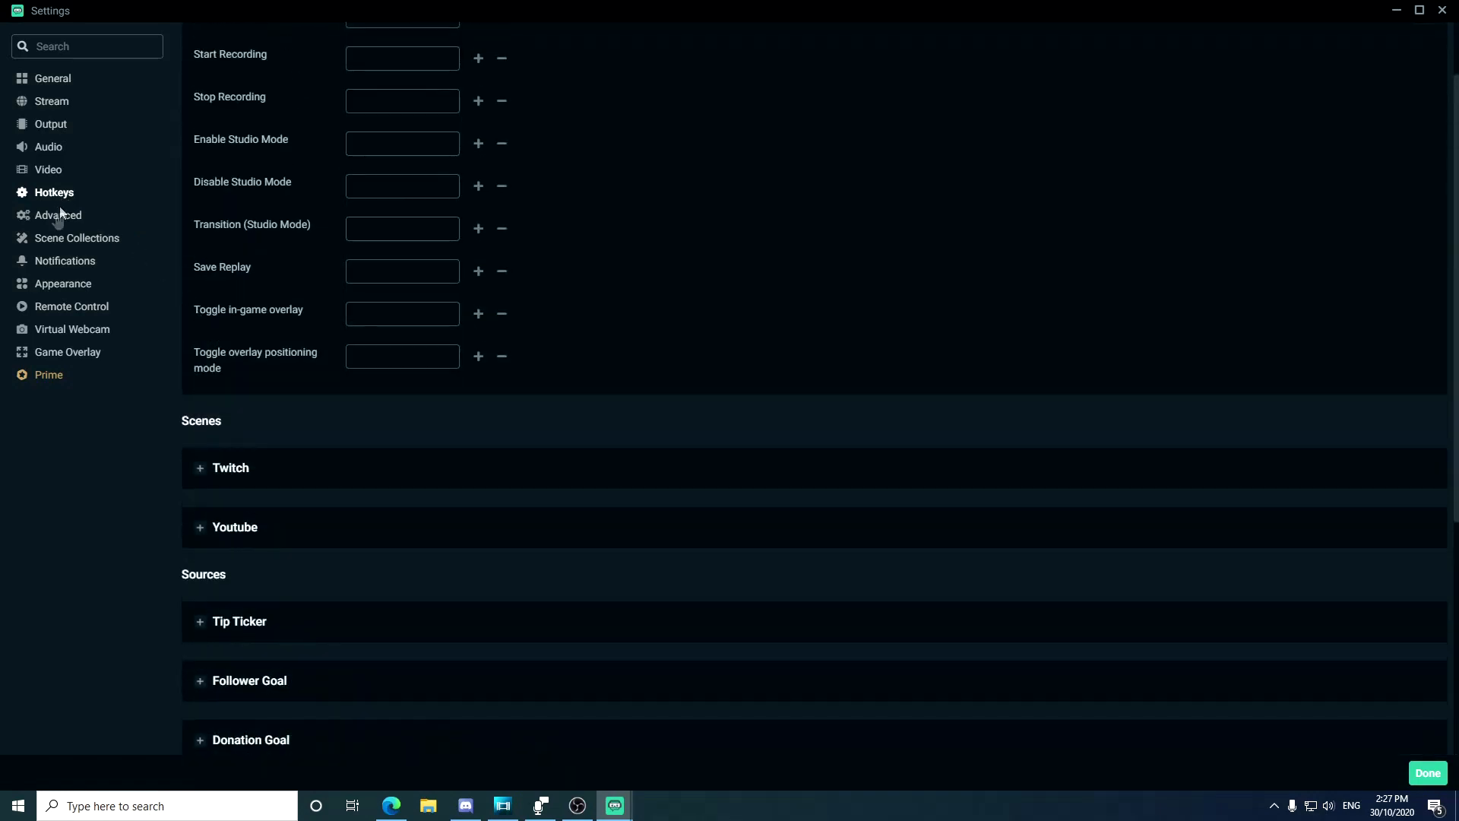
Step: In the advanced settings, check the process priority choices and collapse the General section
{"action": "left_click", "coordinate": [58, 216]}
{"action": "scroll", "coordinate": [304, 228], "scroll_direction": "up", "scroll_amount": 2}
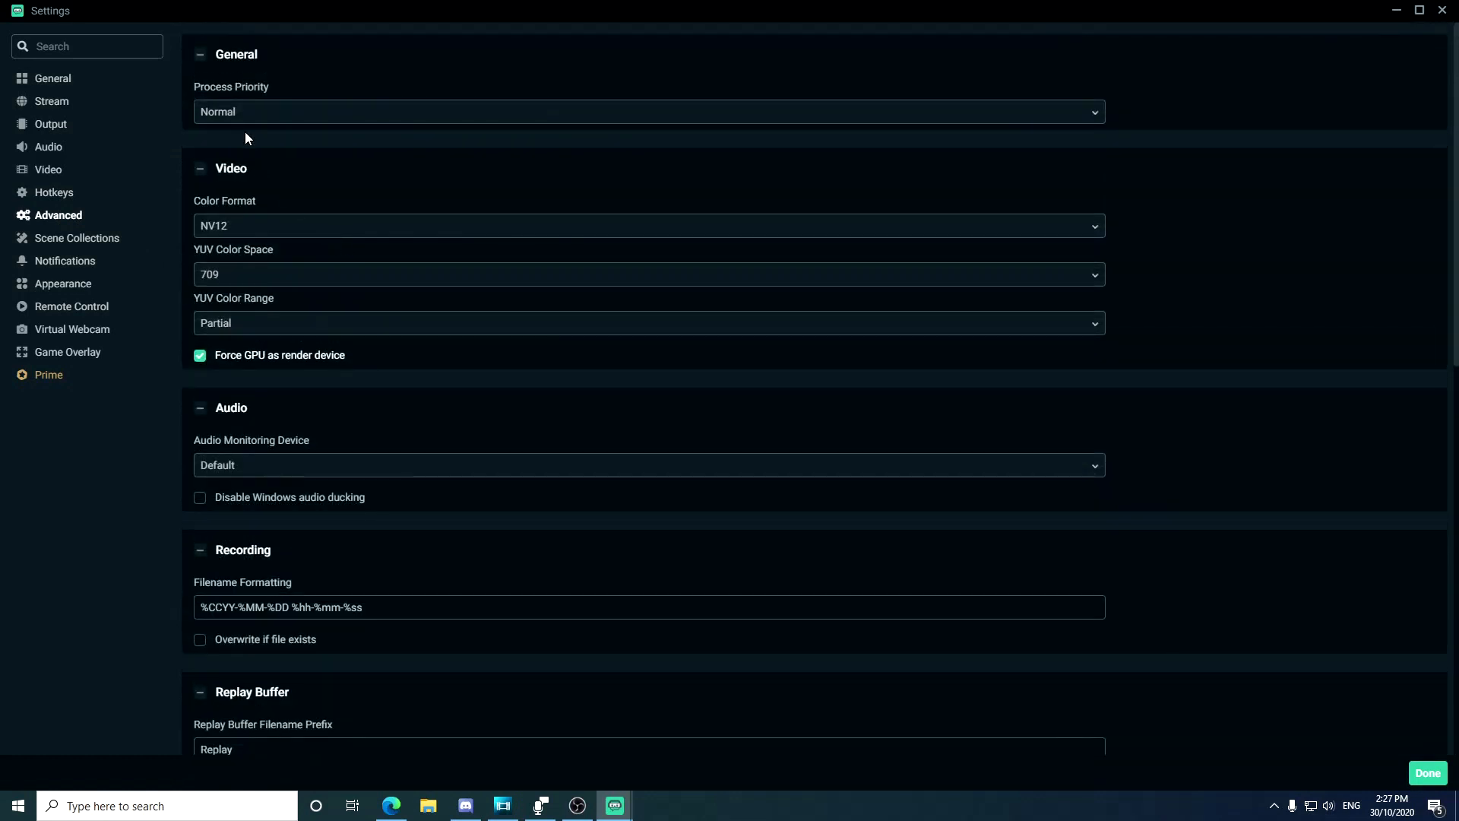
{"action": "left_click", "coordinate": [253, 116]}
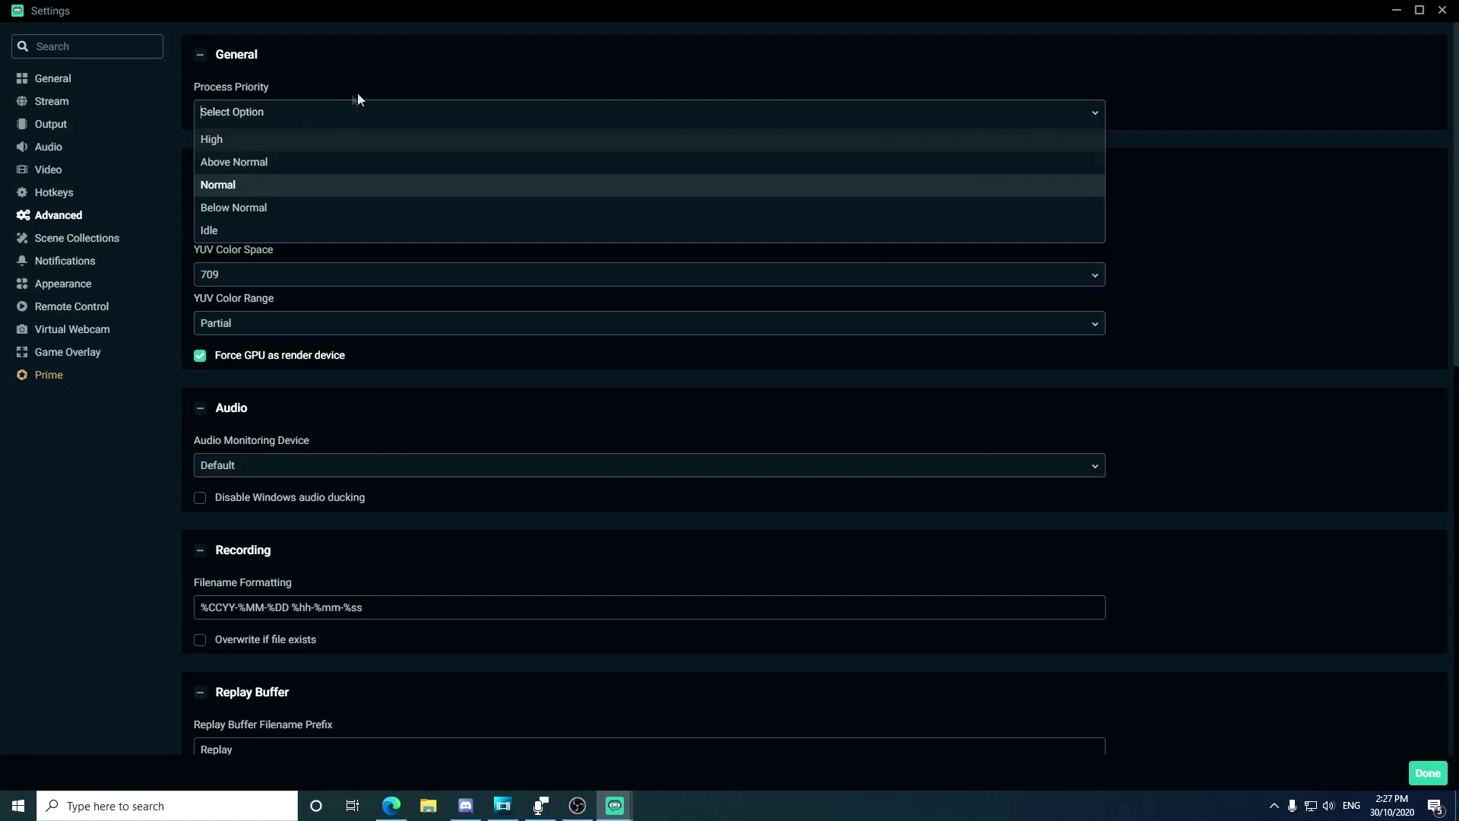
{"action": "left_click", "coordinate": [393, 70]}
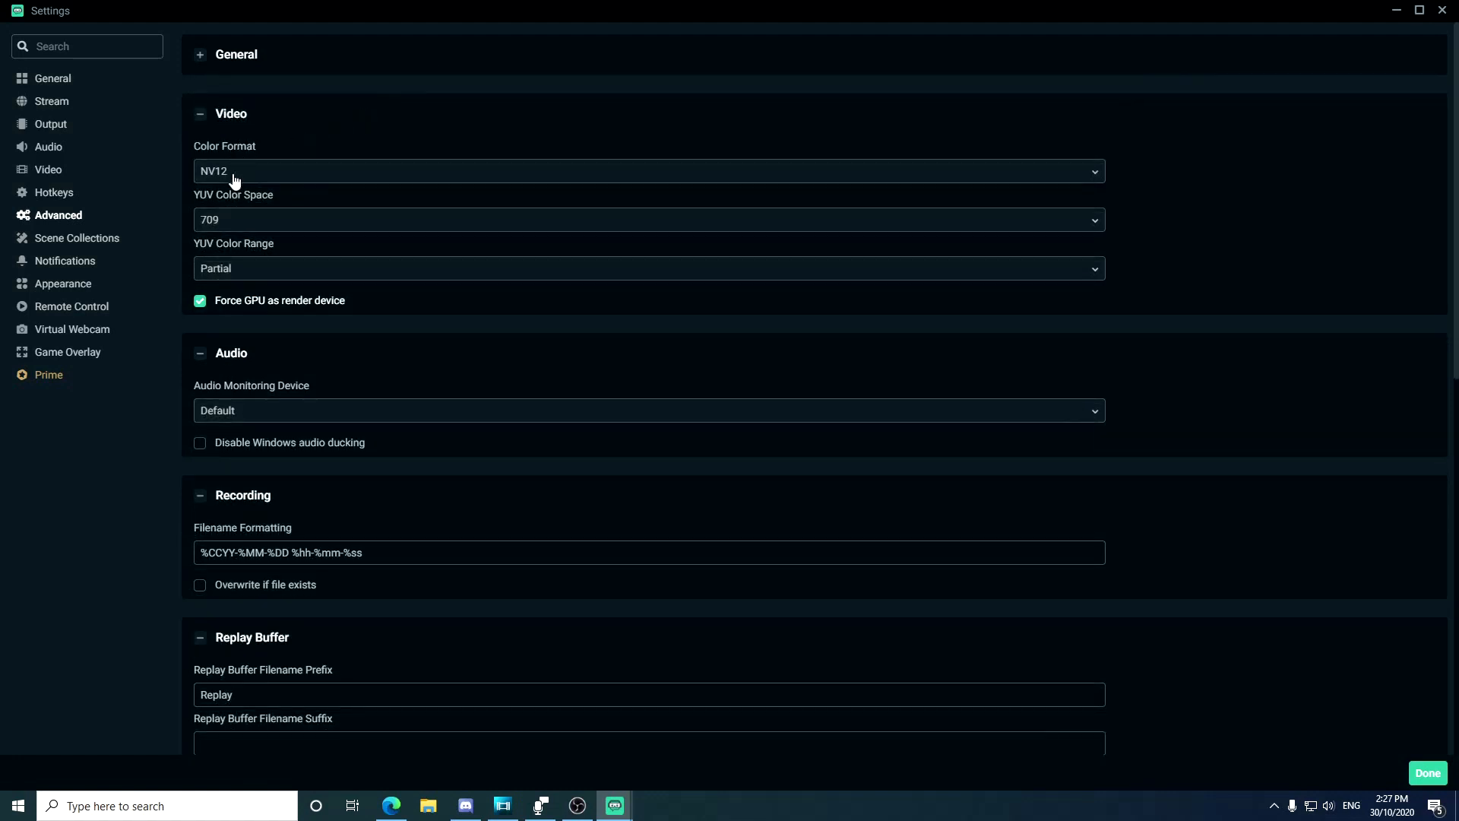
Step: In the advanced video settings, check the color format choices, keep YUV Color Space at 709 and set YUV Color Range to Full
{"action": "left_click", "coordinate": [232, 175]}
{"action": "left_click", "coordinate": [316, 149]}
{"action": "left_click", "coordinate": [250, 228]}
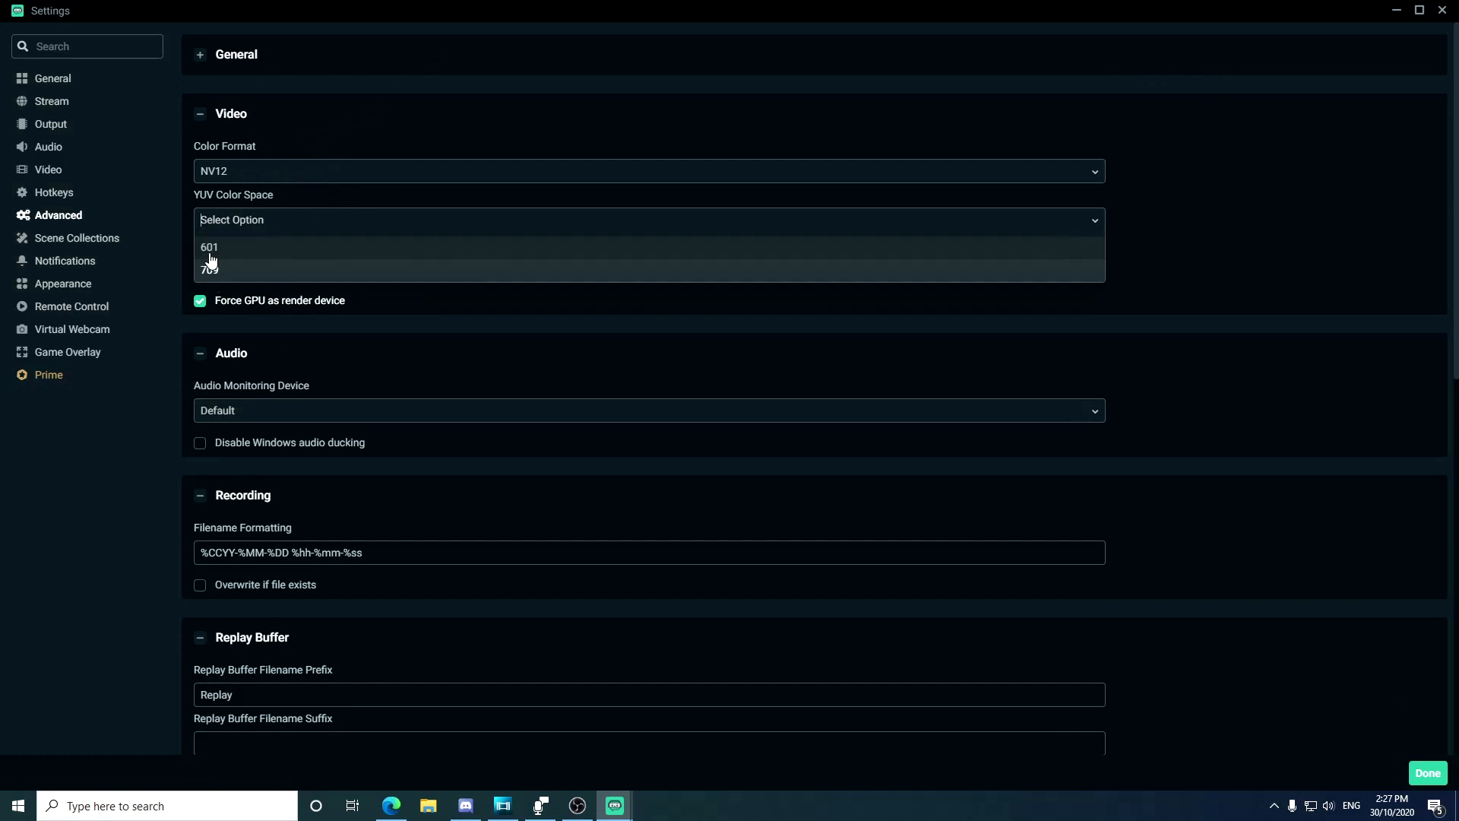
{"action": "left_click", "coordinate": [943, 275]}
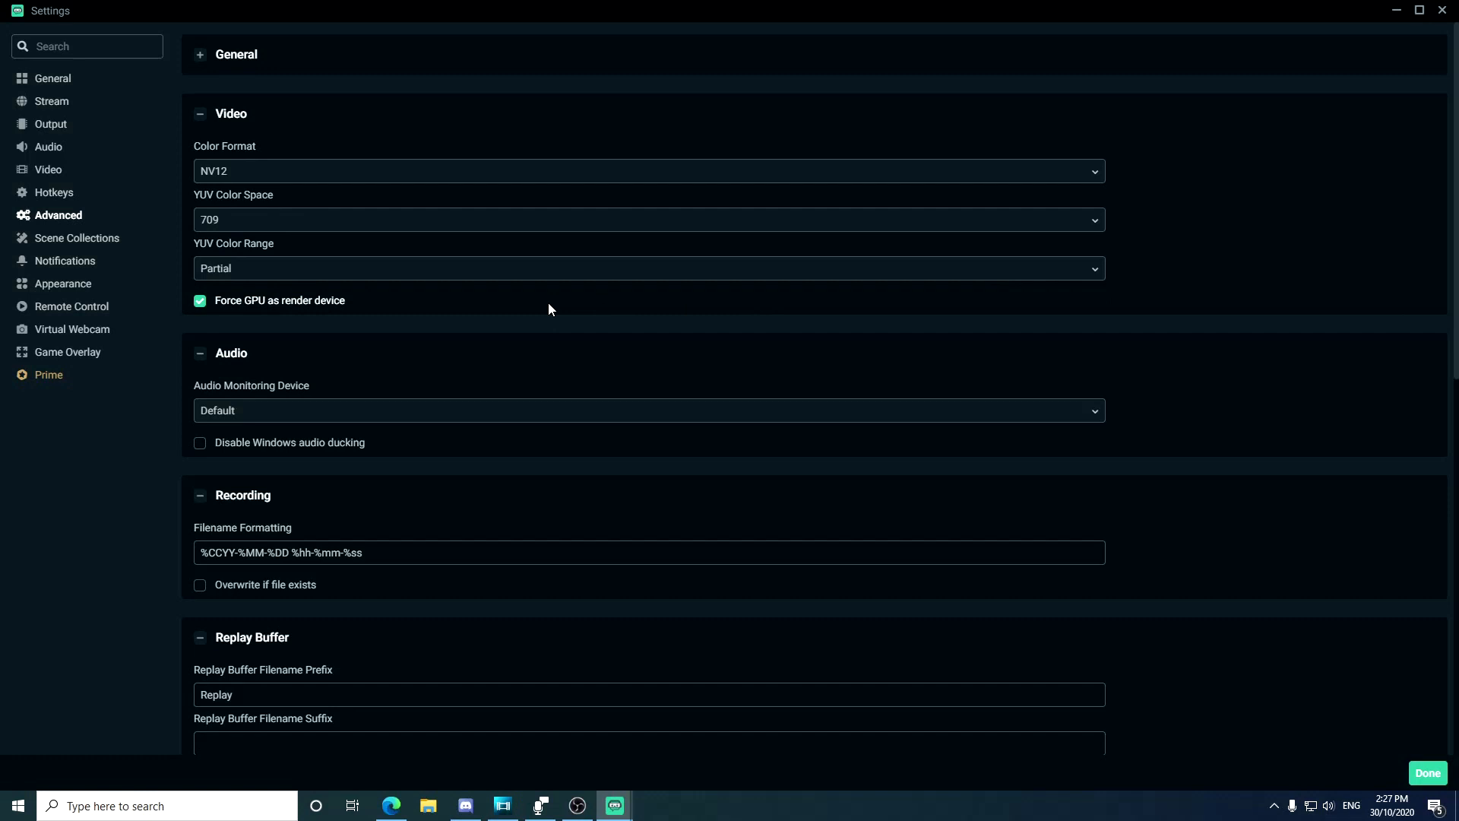
{"action": "left_click", "coordinate": [280, 269]}
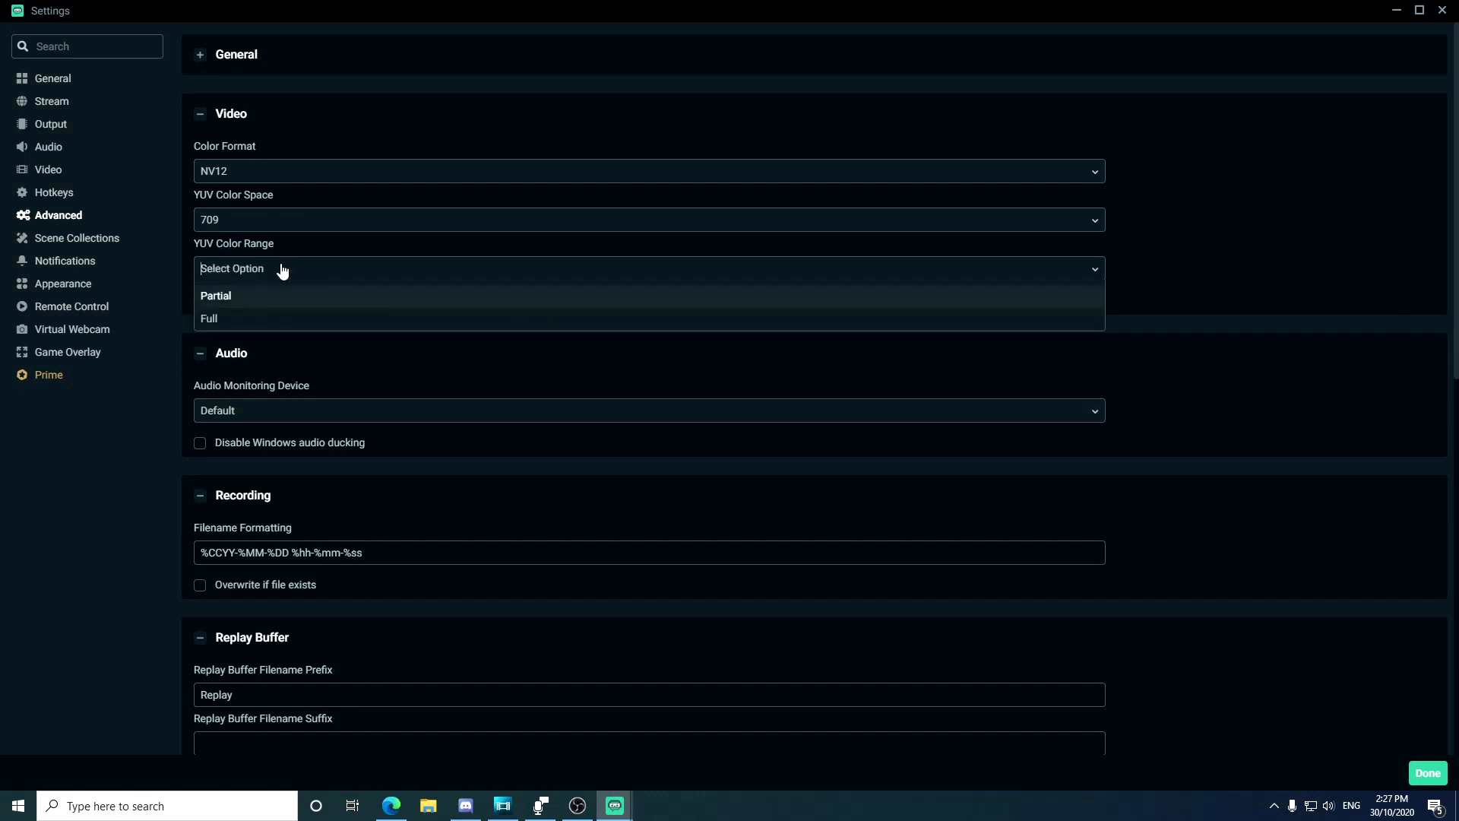
{"action": "left_click", "coordinate": [229, 320]}
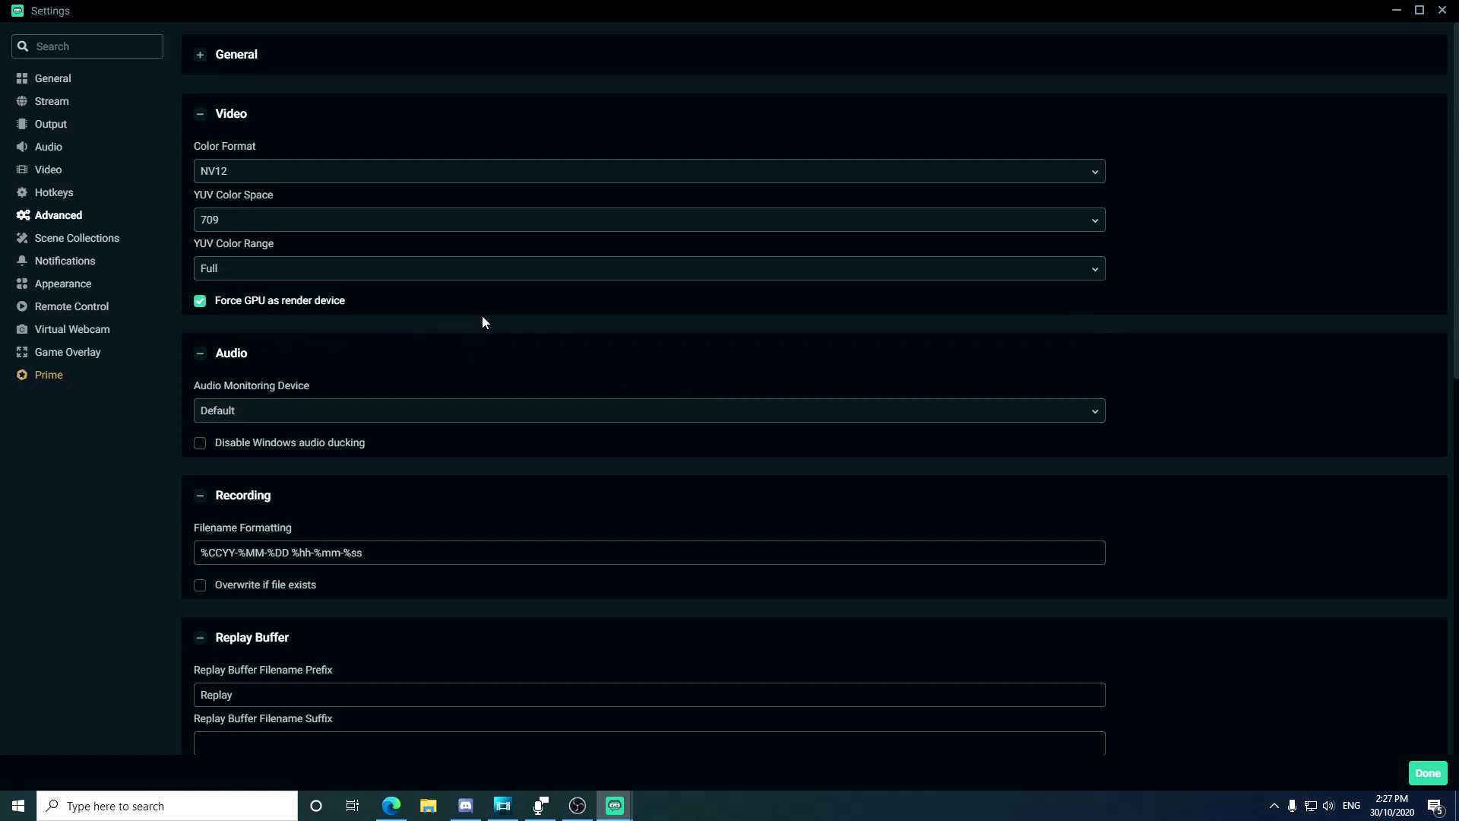
Step: Examine the audio monitoring device choices and the recording, replay buffer, stream delay and automatic reconnect settings
{"action": "scroll", "coordinate": [406, 330], "scroll_direction": "down", "scroll_amount": 1}
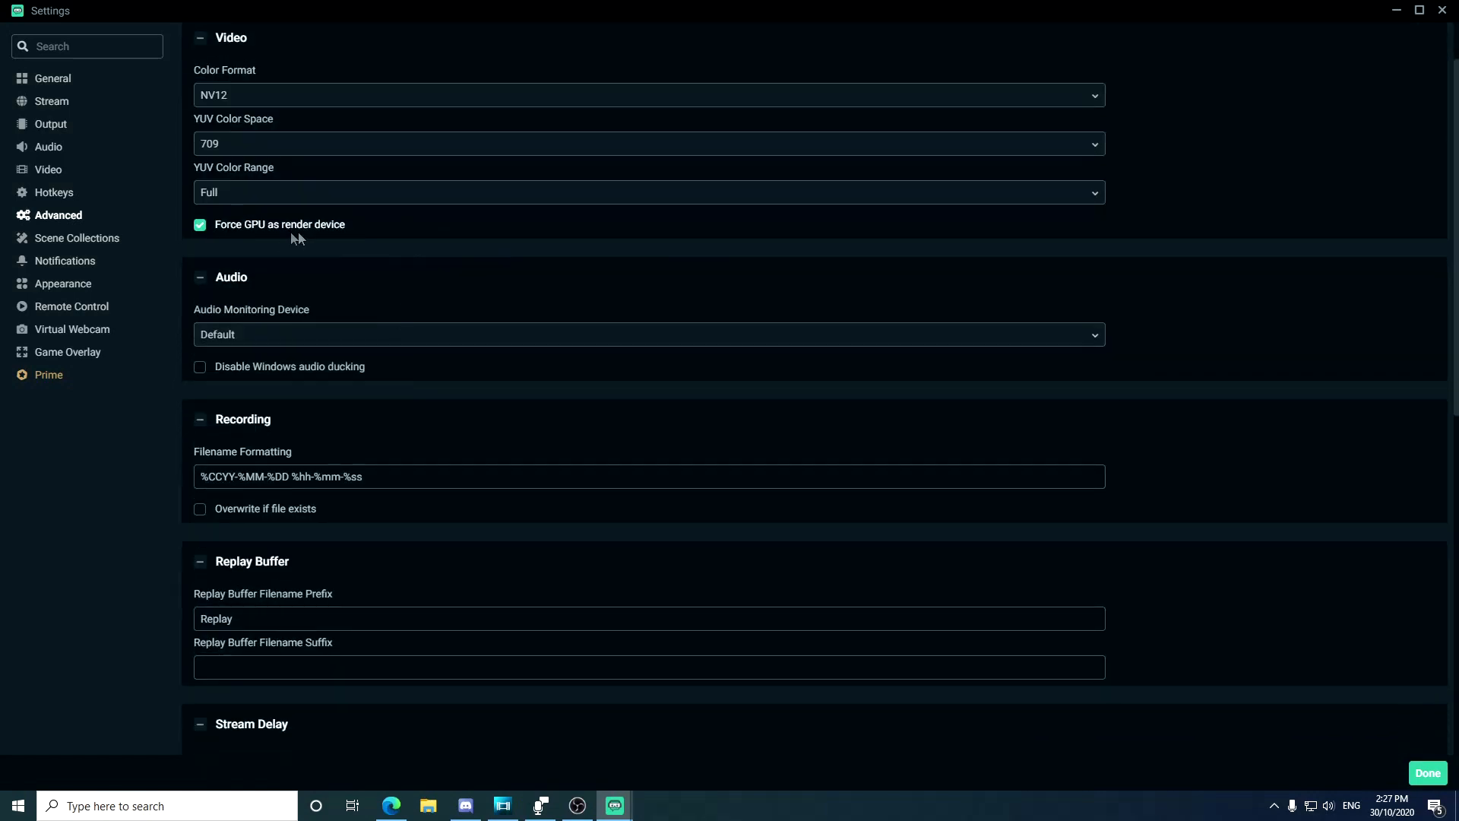
{"action": "scroll", "coordinate": [270, 304], "scroll_direction": "down", "scroll_amount": 1}
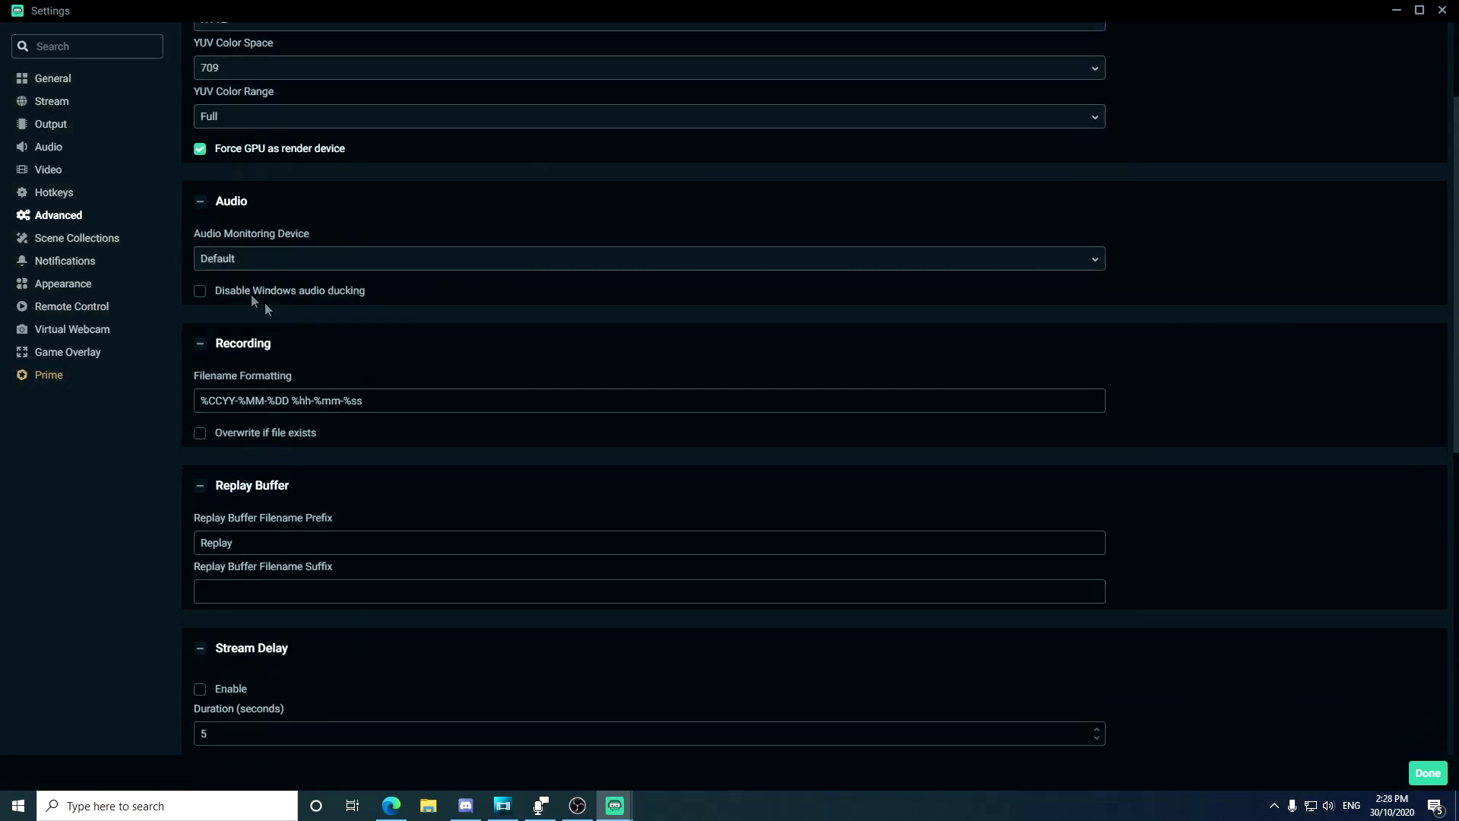
{"action": "left_click", "coordinate": [322, 265]}
{"action": "left_click", "coordinate": [476, 289]}
{"action": "scroll", "coordinate": [338, 317], "scroll_direction": "down", "scroll_amount": 2}
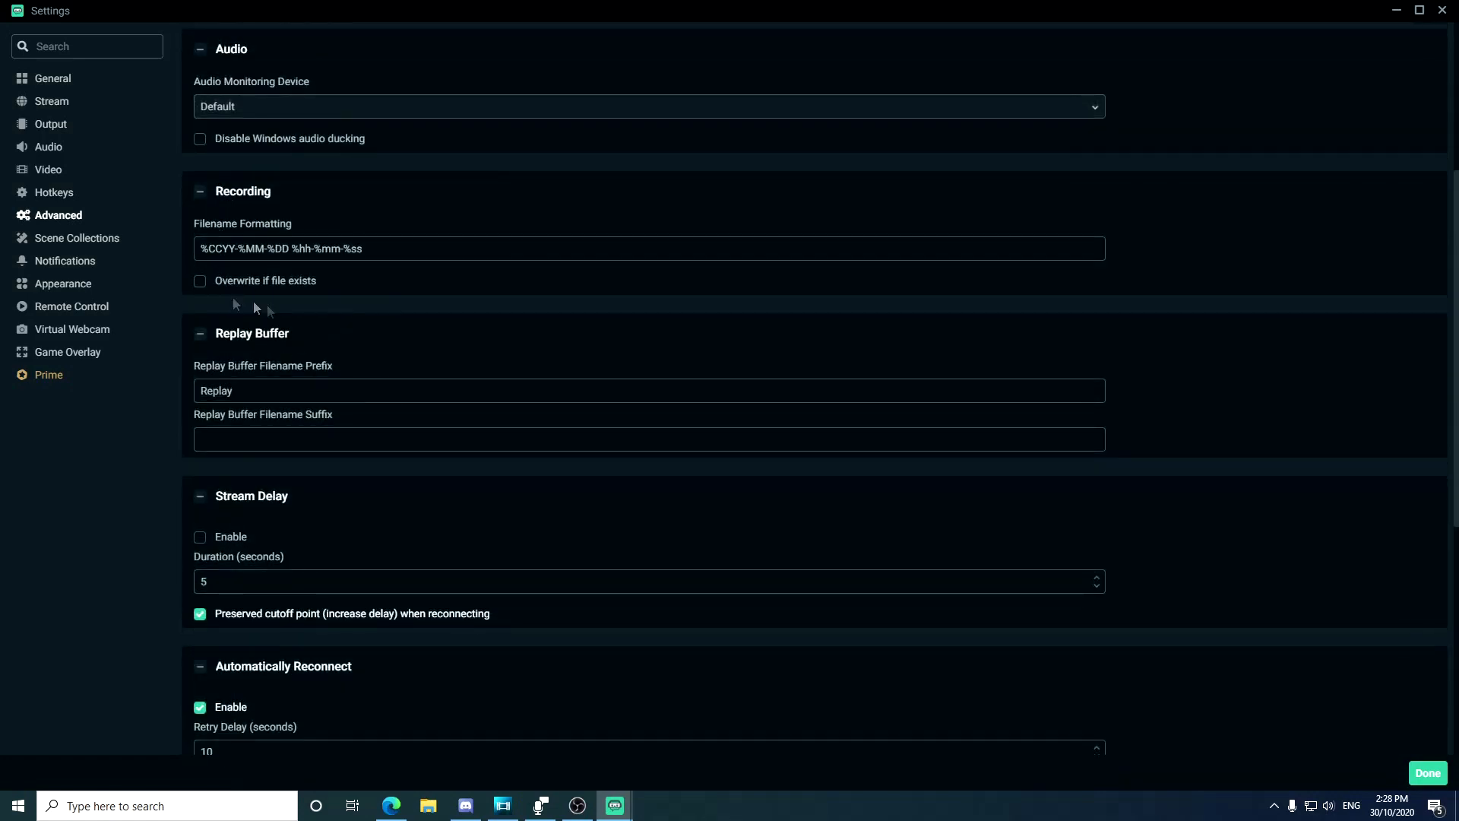
{"action": "scroll", "coordinate": [232, 304], "scroll_direction": "down", "scroll_amount": 1}
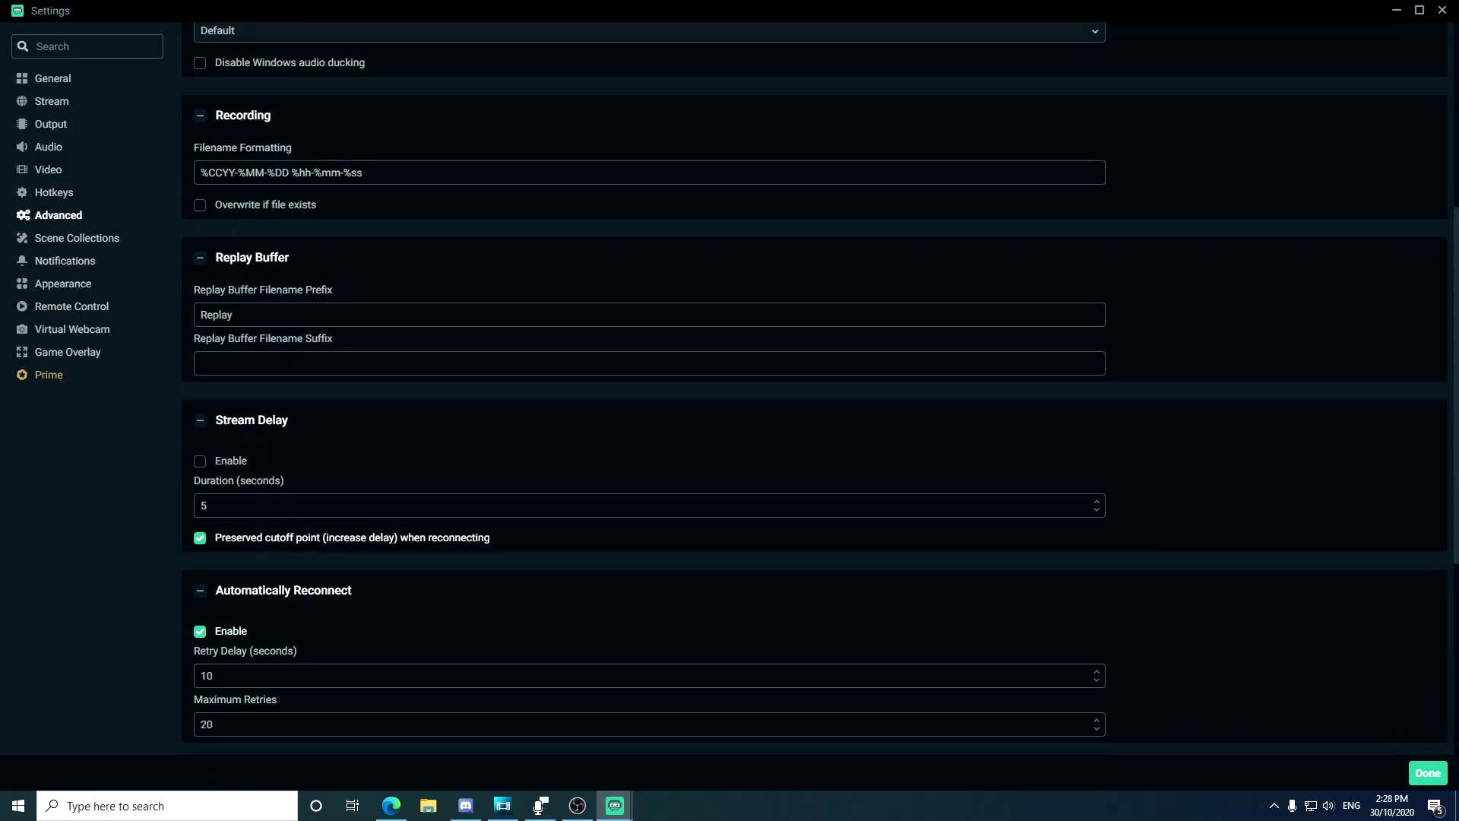
{"action": "scroll", "coordinate": [338, 393], "scroll_direction": "down", "scroll_amount": 2}
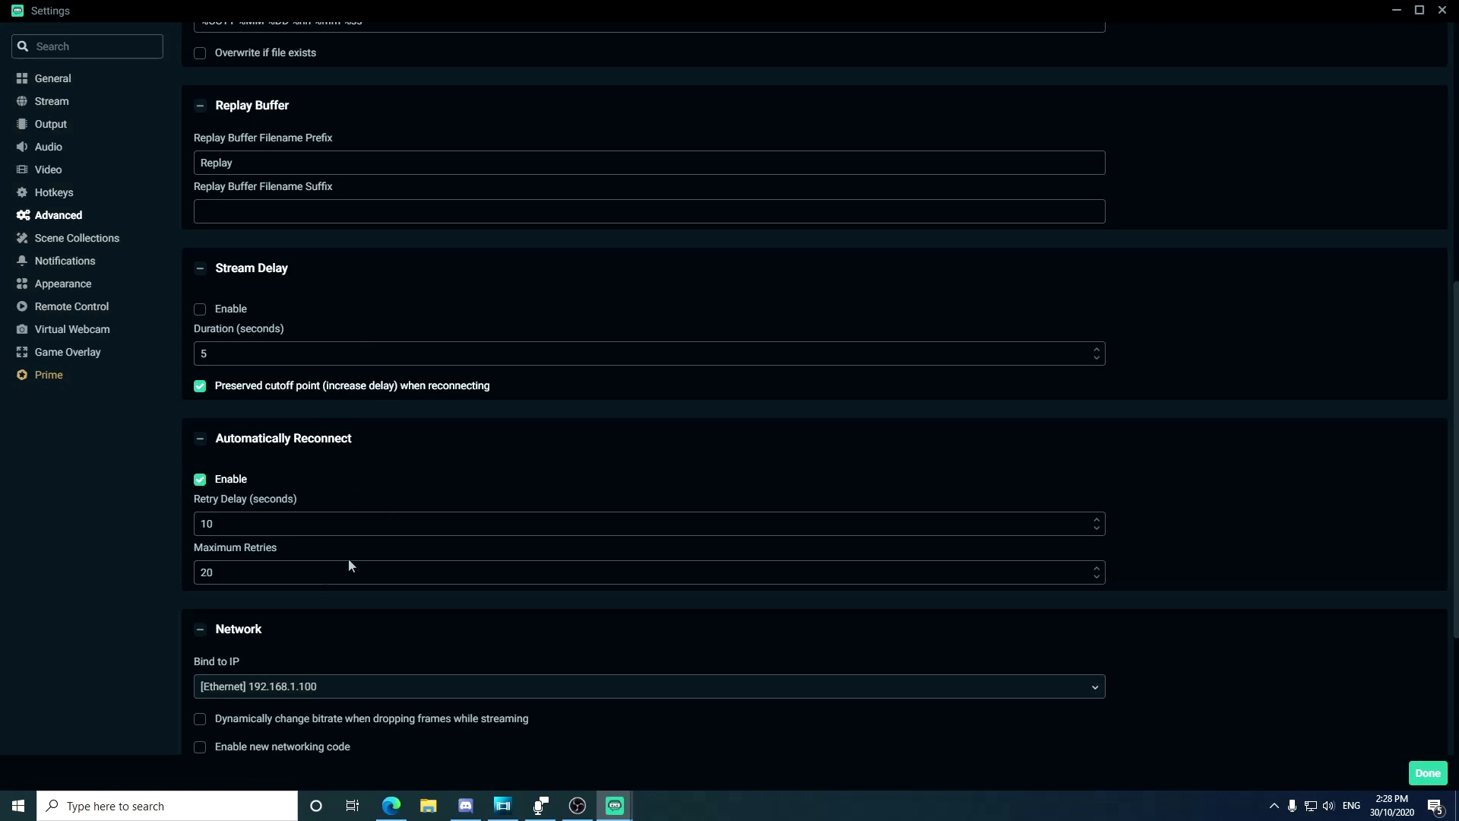
Step: In the Network section, bind the stream to the IP option [Ethernet] 192.168.1.100
{"action": "scroll", "coordinate": [380, 531], "scroll_direction": "down", "scroll_amount": 3}
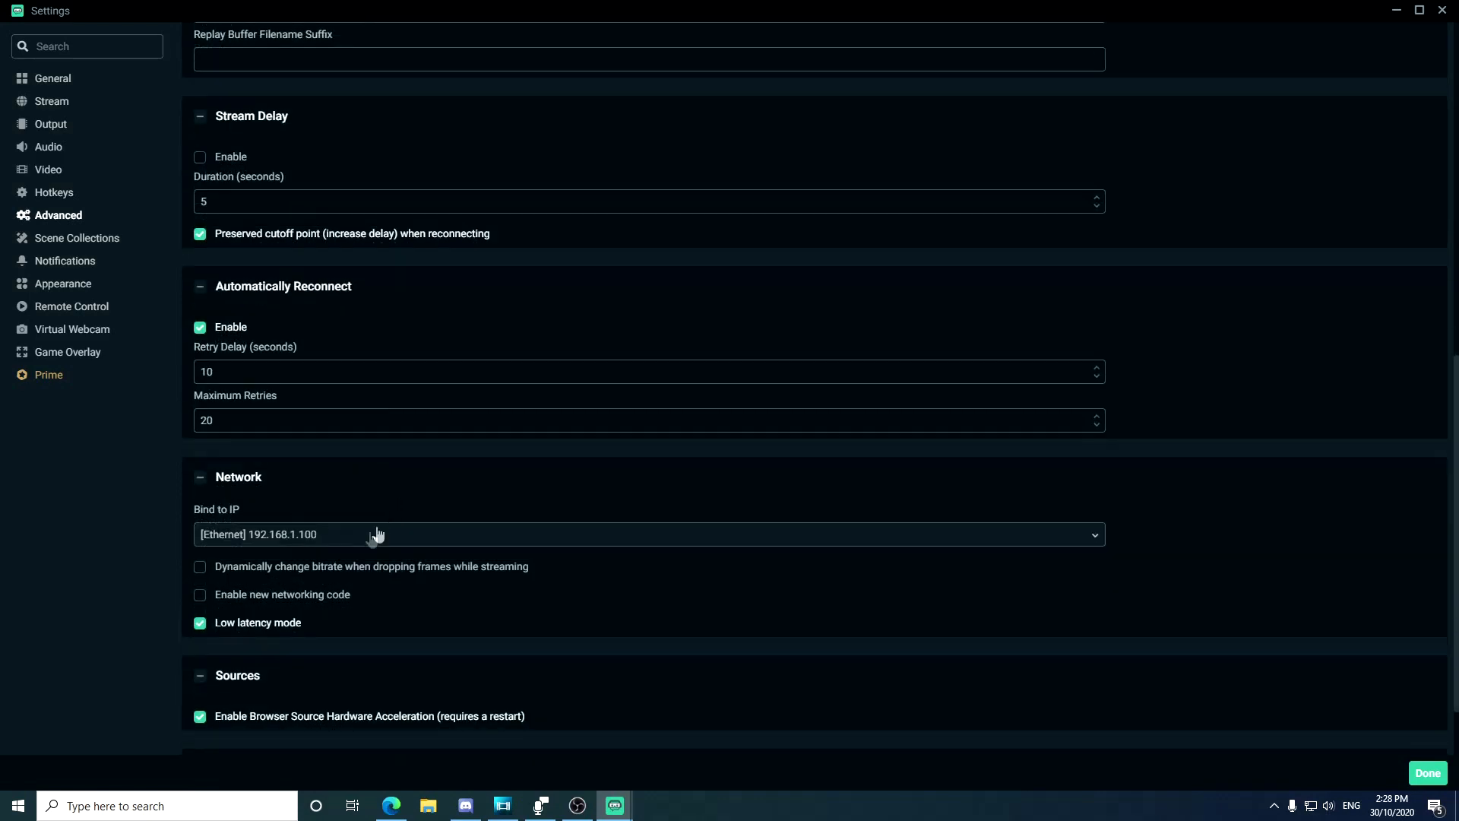
{"action": "left_click", "coordinate": [263, 458]}
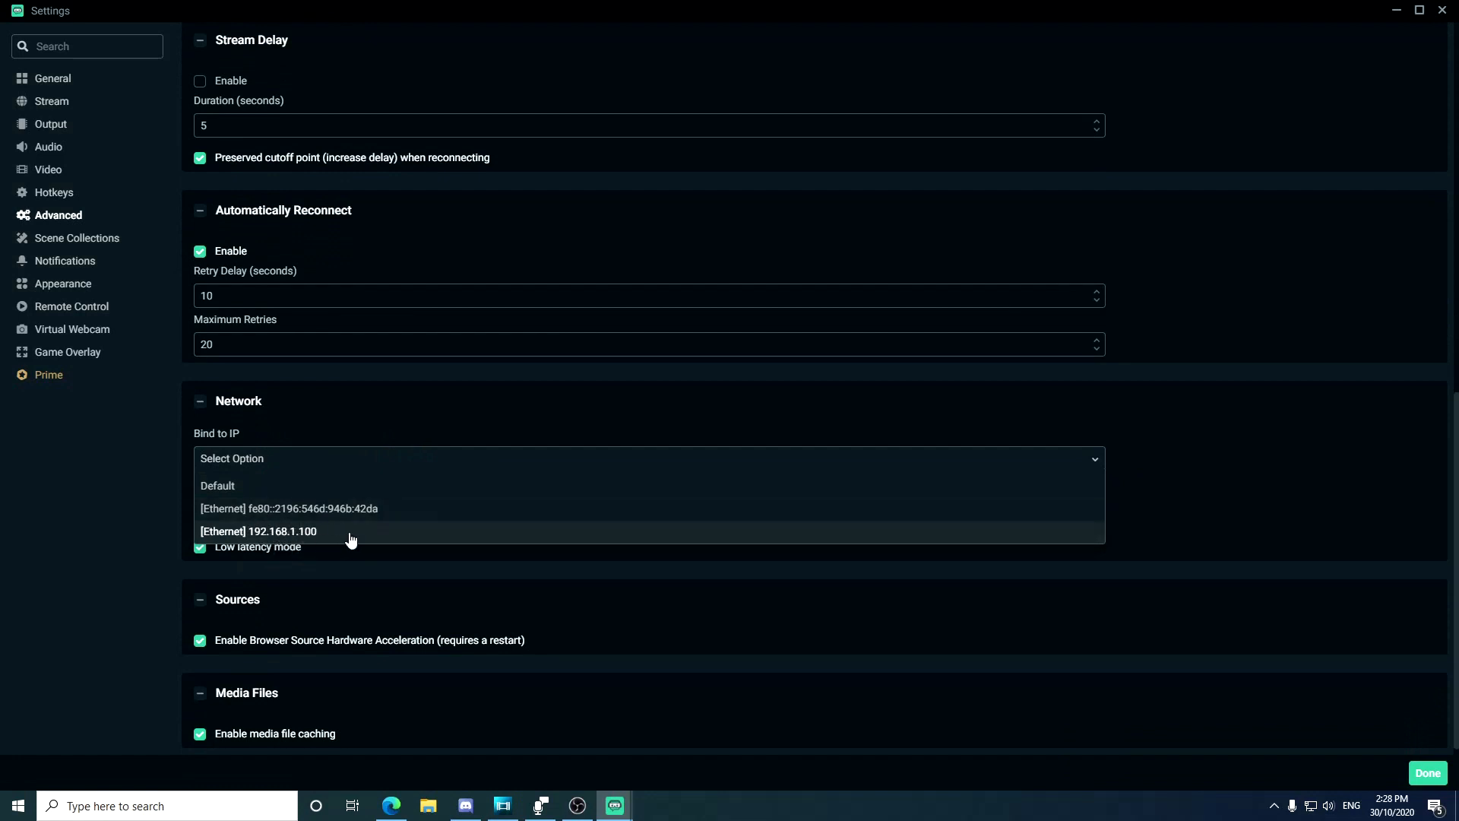
{"action": "left_click", "coordinate": [284, 534]}
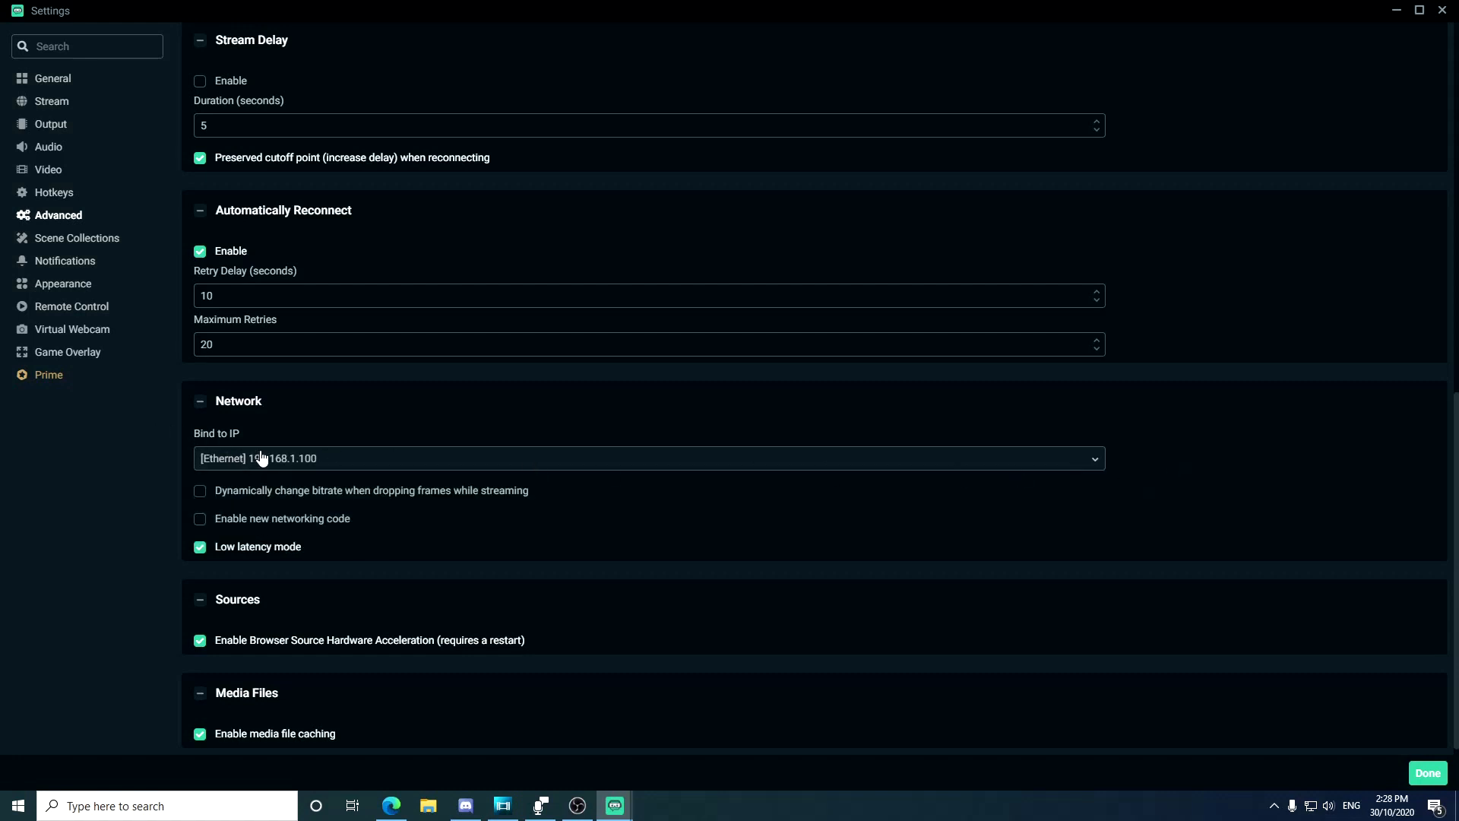
Step: Run IPCONFIG in an administrator Windows PowerShell to check the computer's IPv4 address, and close the console
{"action": "key", "text": "super+x"}
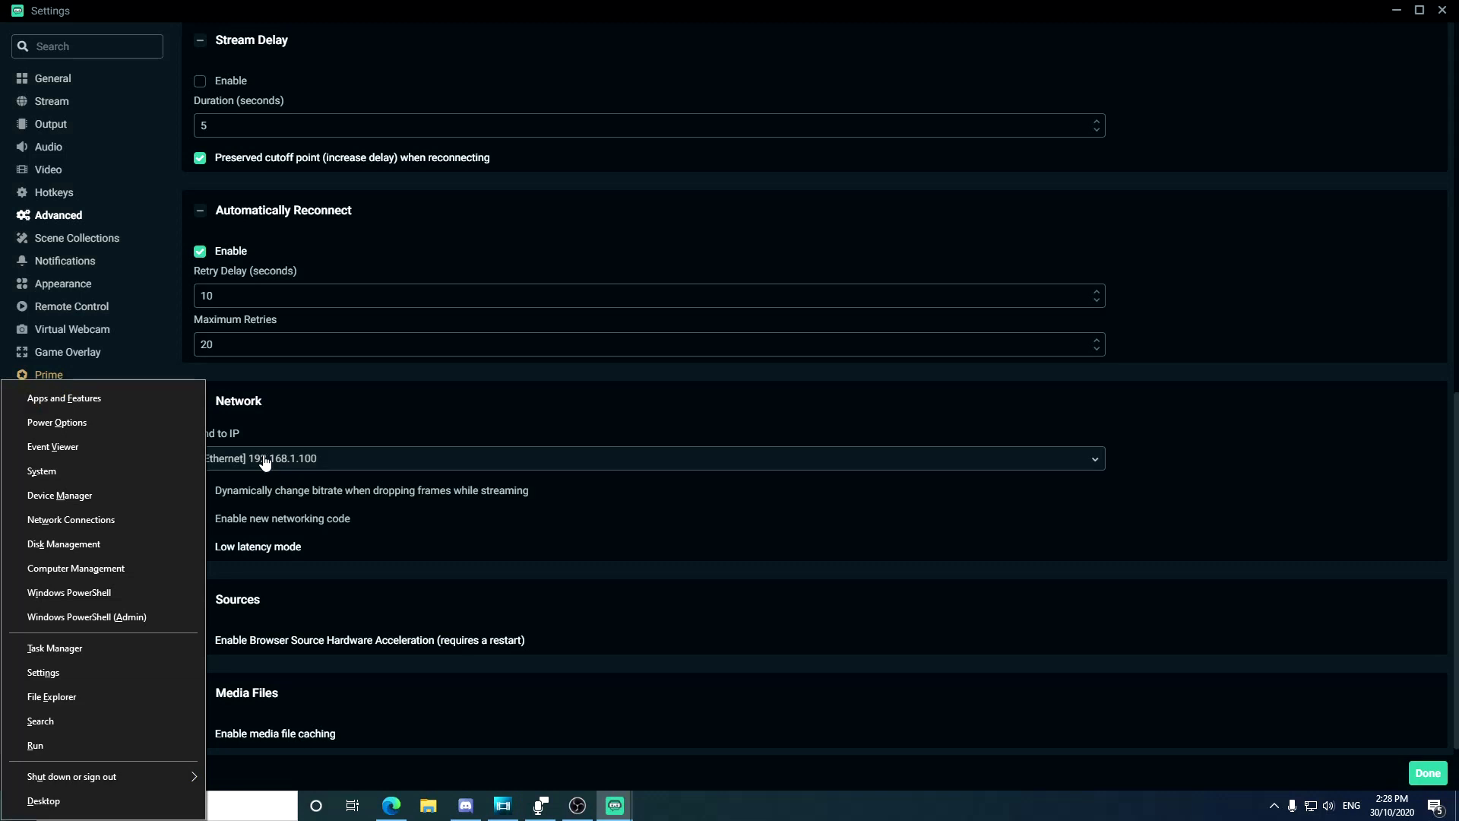
{"action": "left_click", "coordinate": [88, 616]}
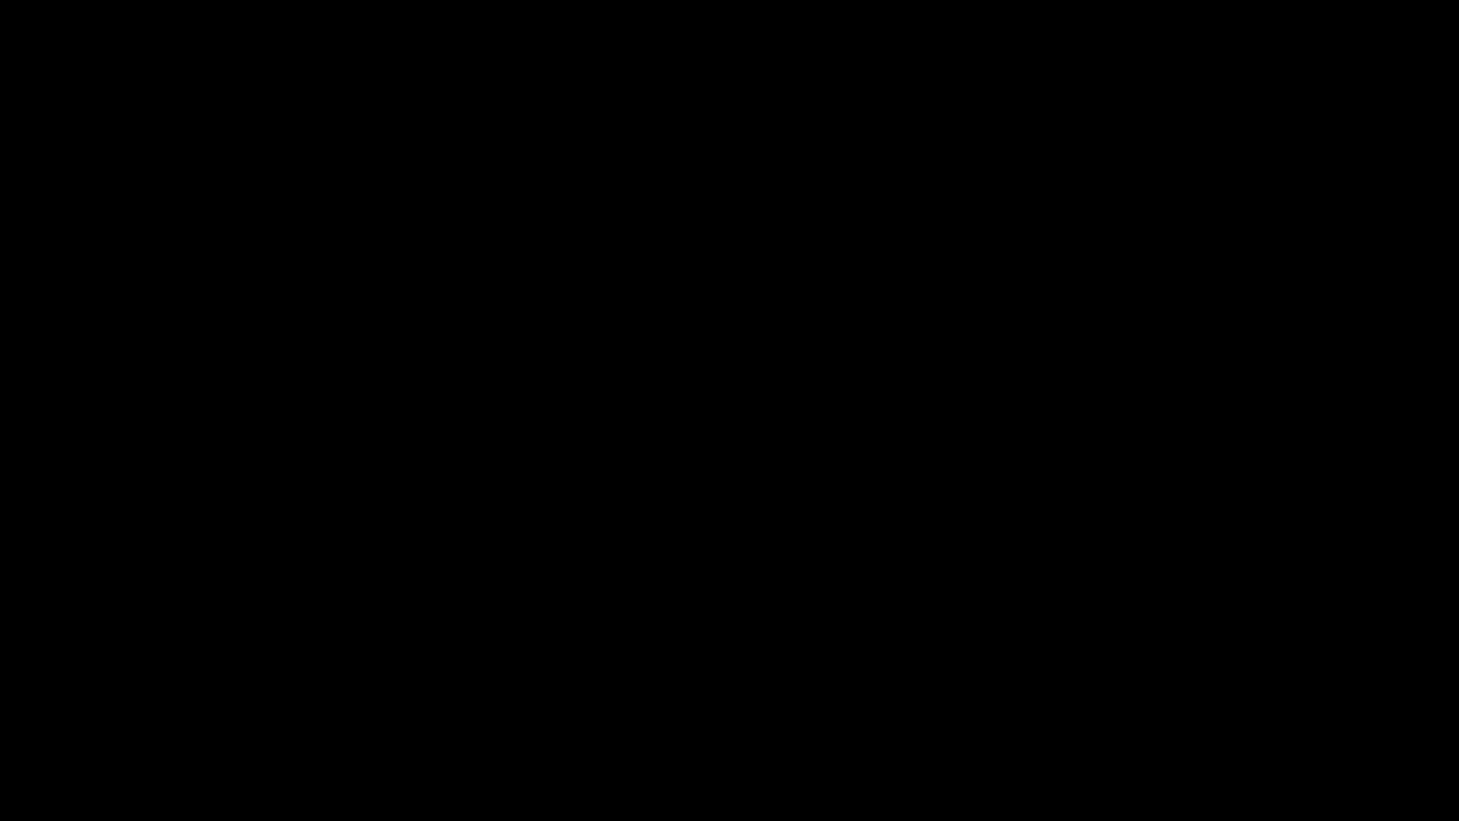
{"action": "type", "text": "IPCONFIG"}
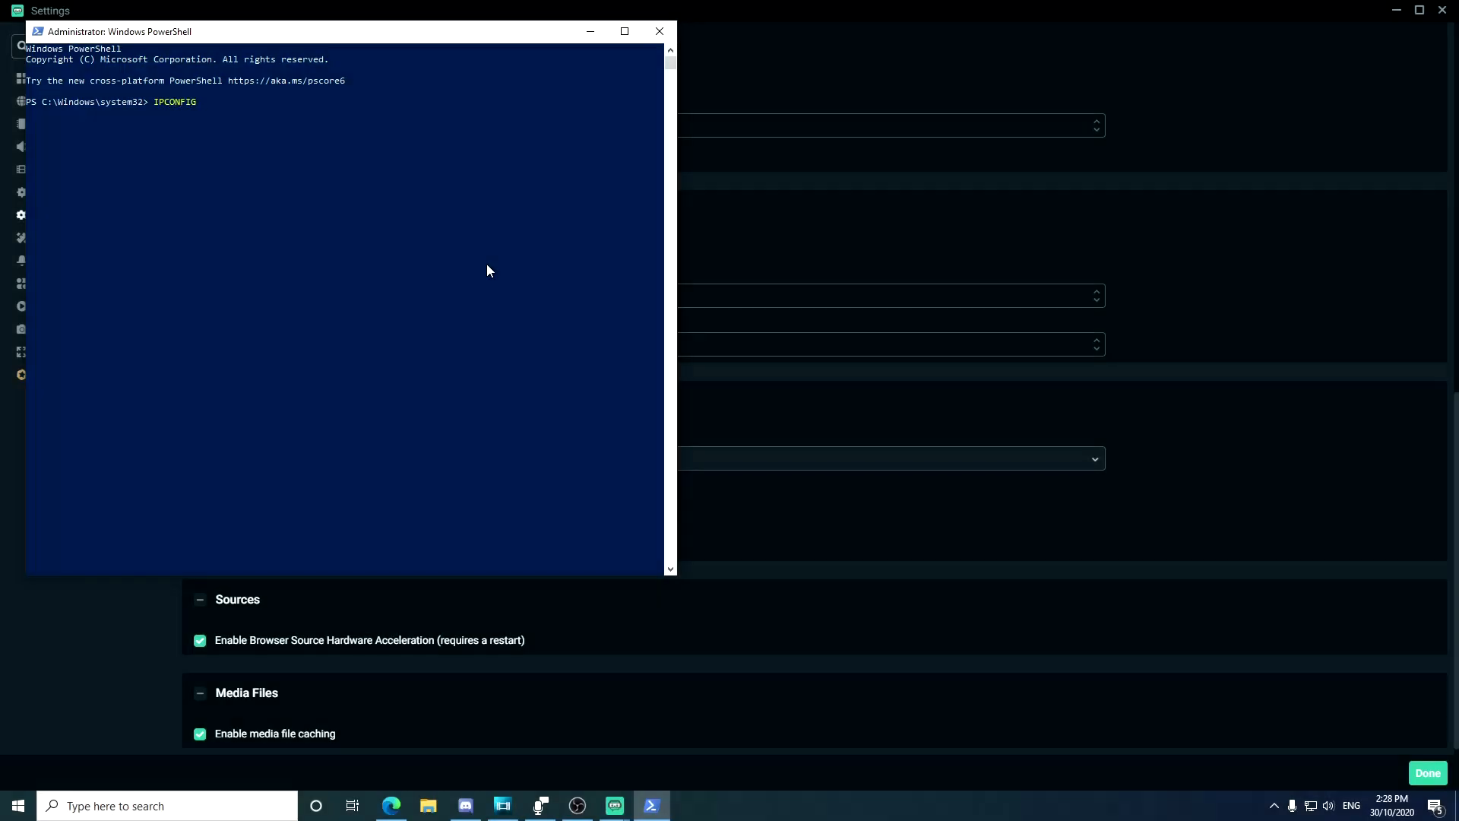
{"action": "key", "text": "Return"}
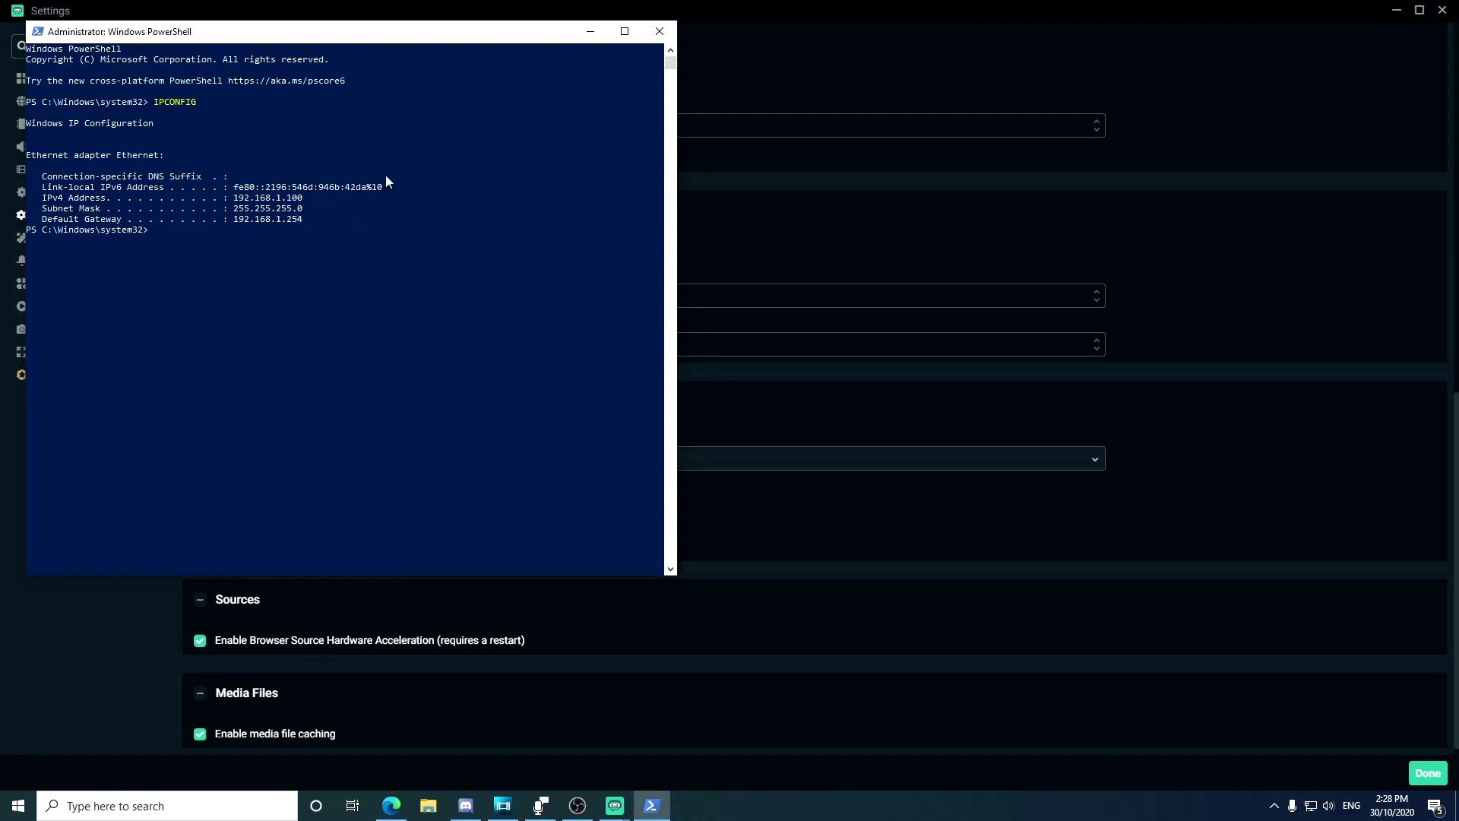
{"action": "left_click", "coordinate": [658, 32]}
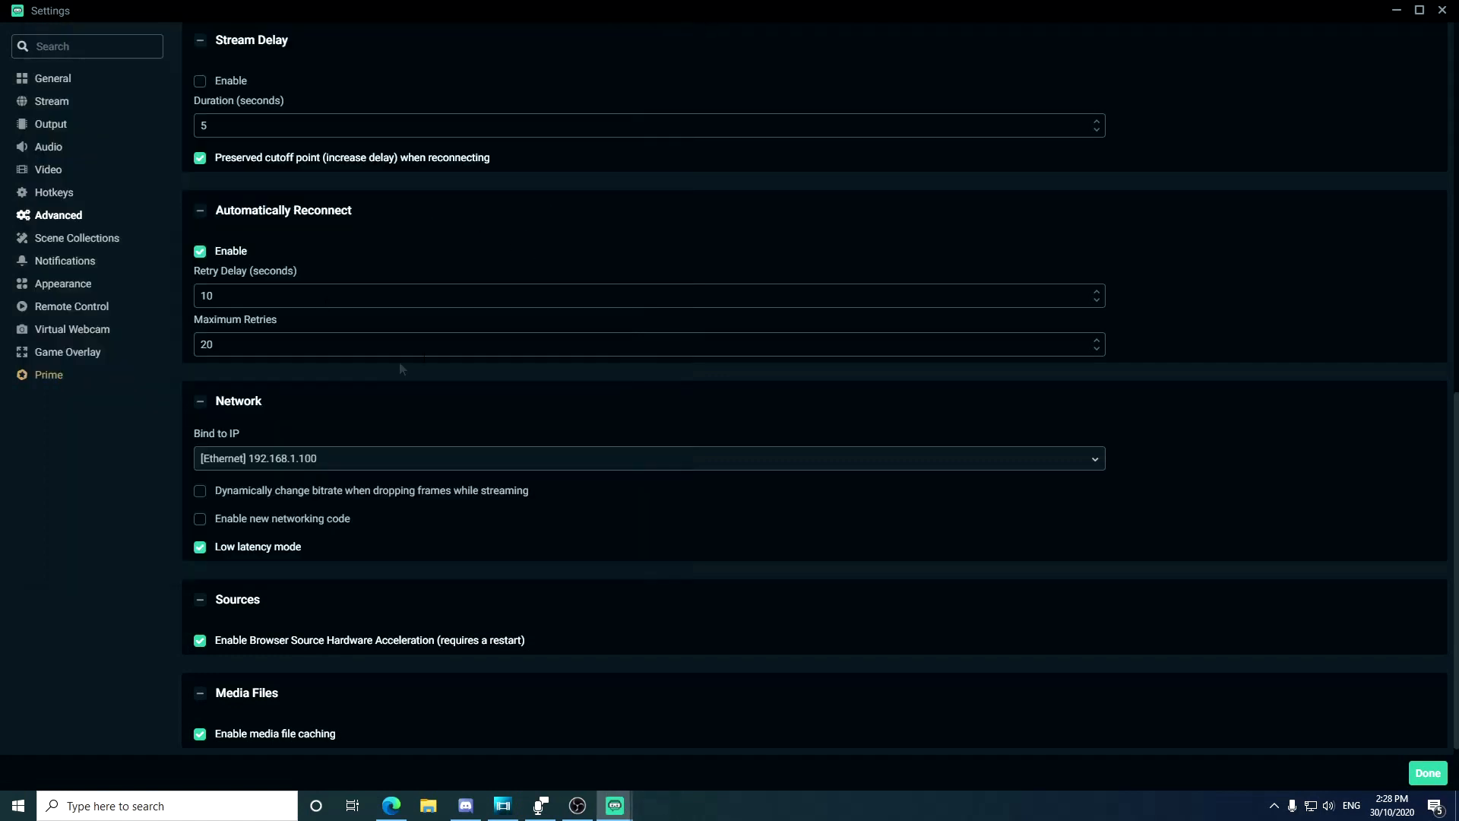
Step: Review the network, browser source and media caching options, and recheck the process priority in the General section
{"action": "left_click", "coordinate": [380, 393]}
{"action": "left_click", "coordinate": [220, 536]}
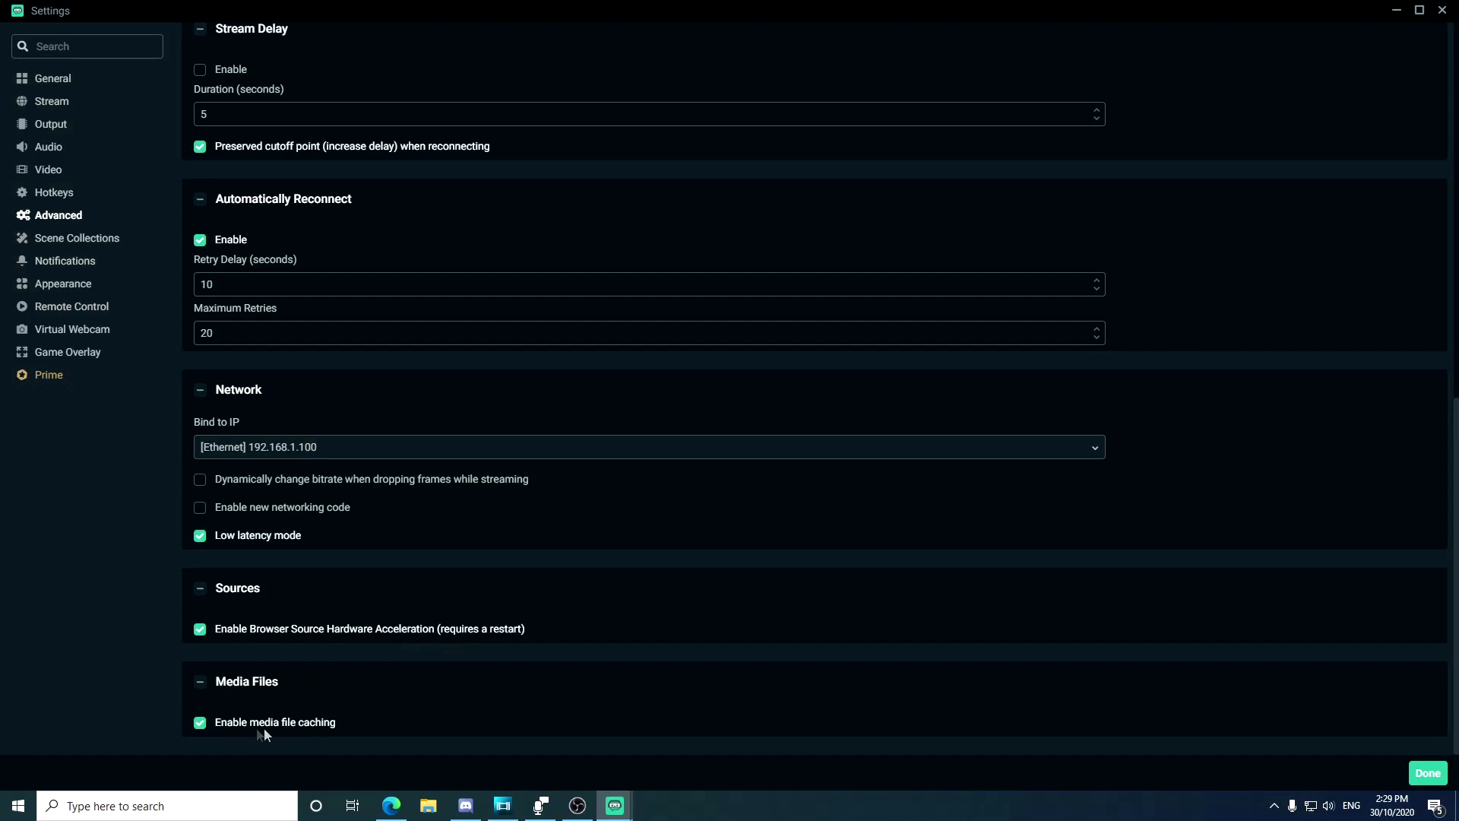
{"action": "scroll", "coordinate": [357, 718], "scroll_direction": "up", "scroll_amount": 10}
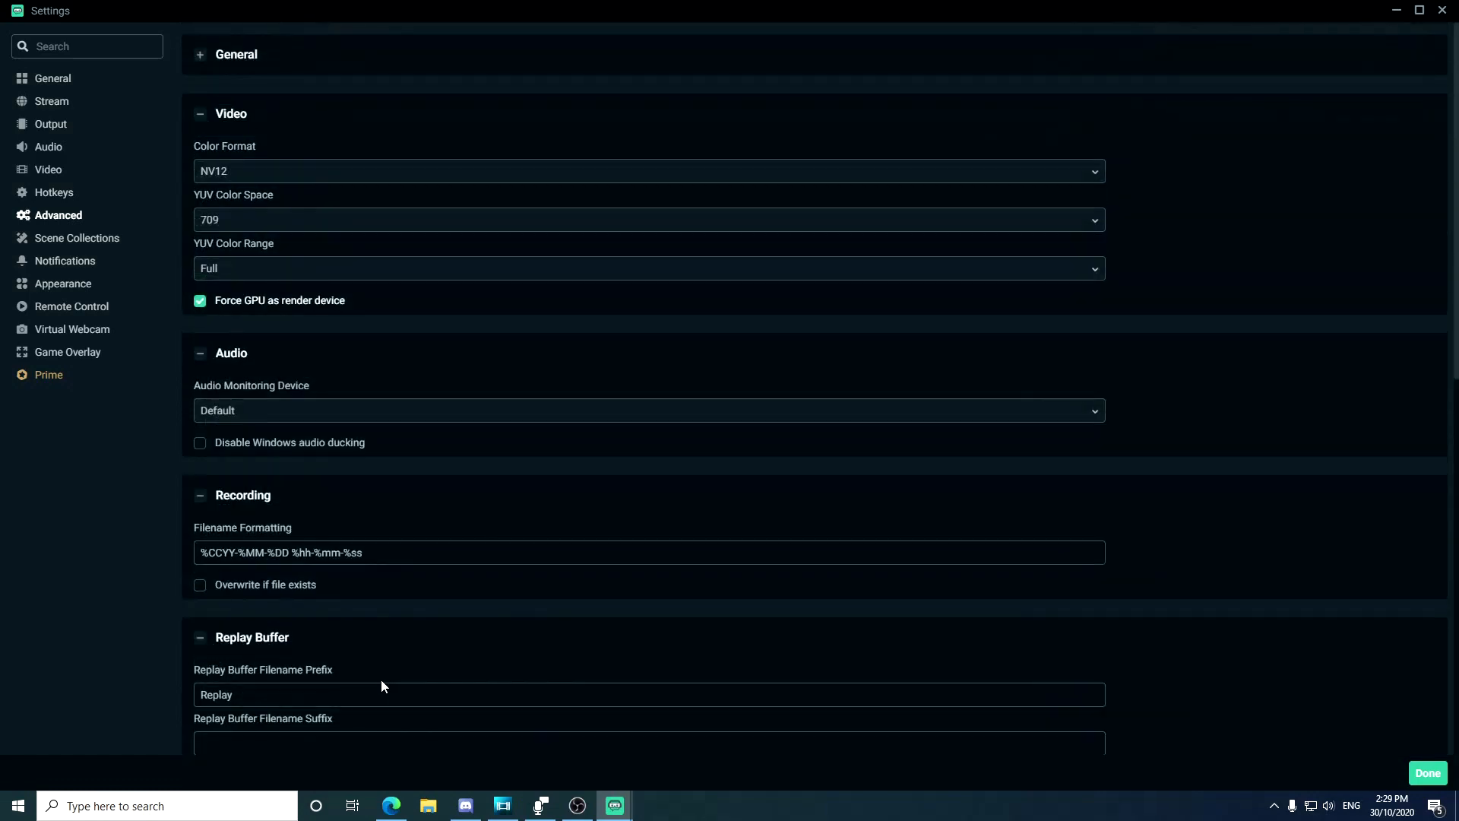
{"action": "left_click", "coordinate": [200, 56]}
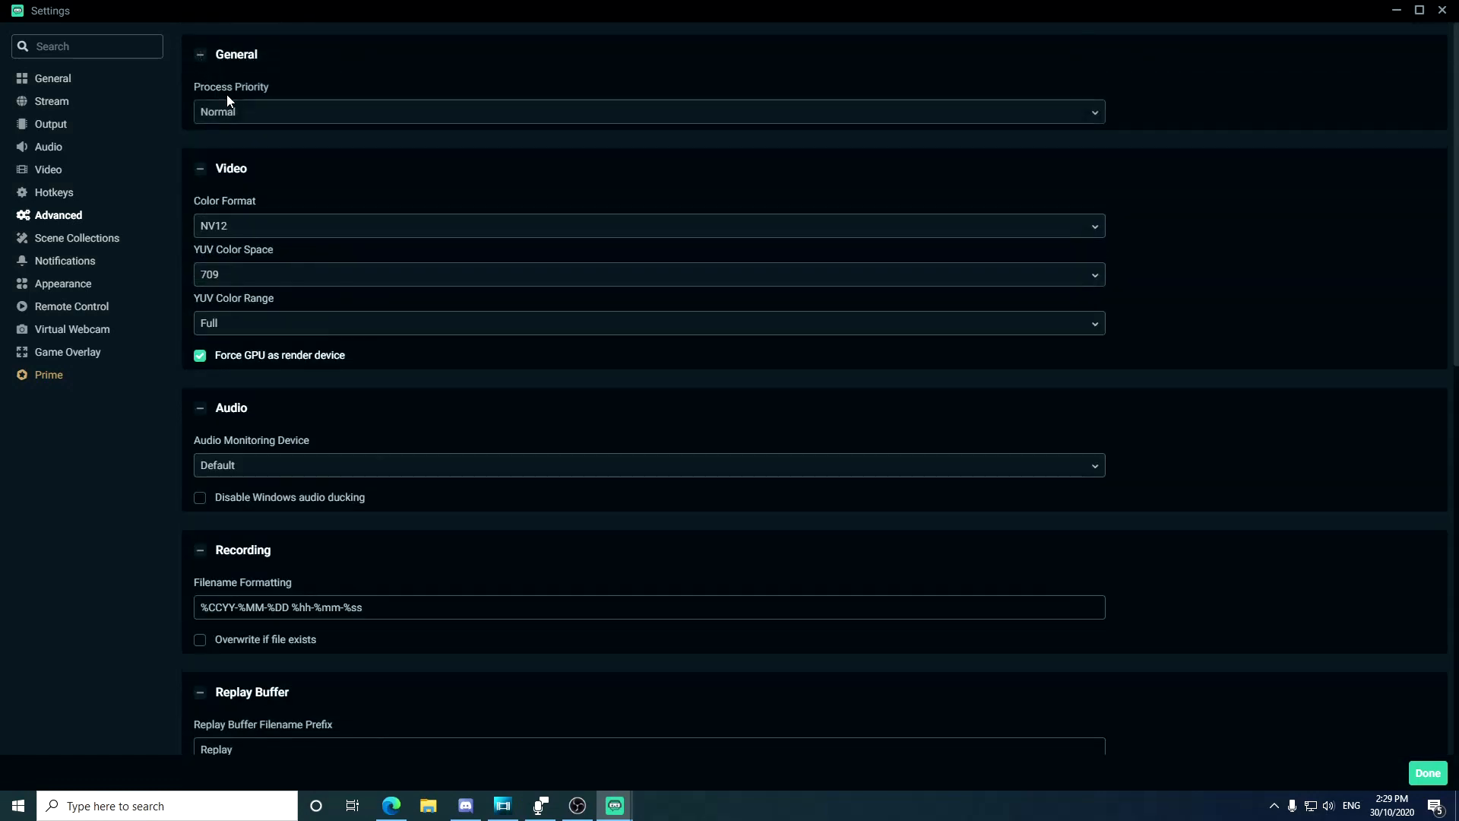
{"action": "left_click", "coordinate": [202, 58]}
Step: Check the scene collection options and the troubleshooter notification settings, and minimize the settings window
{"action": "left_click", "coordinate": [71, 242]}
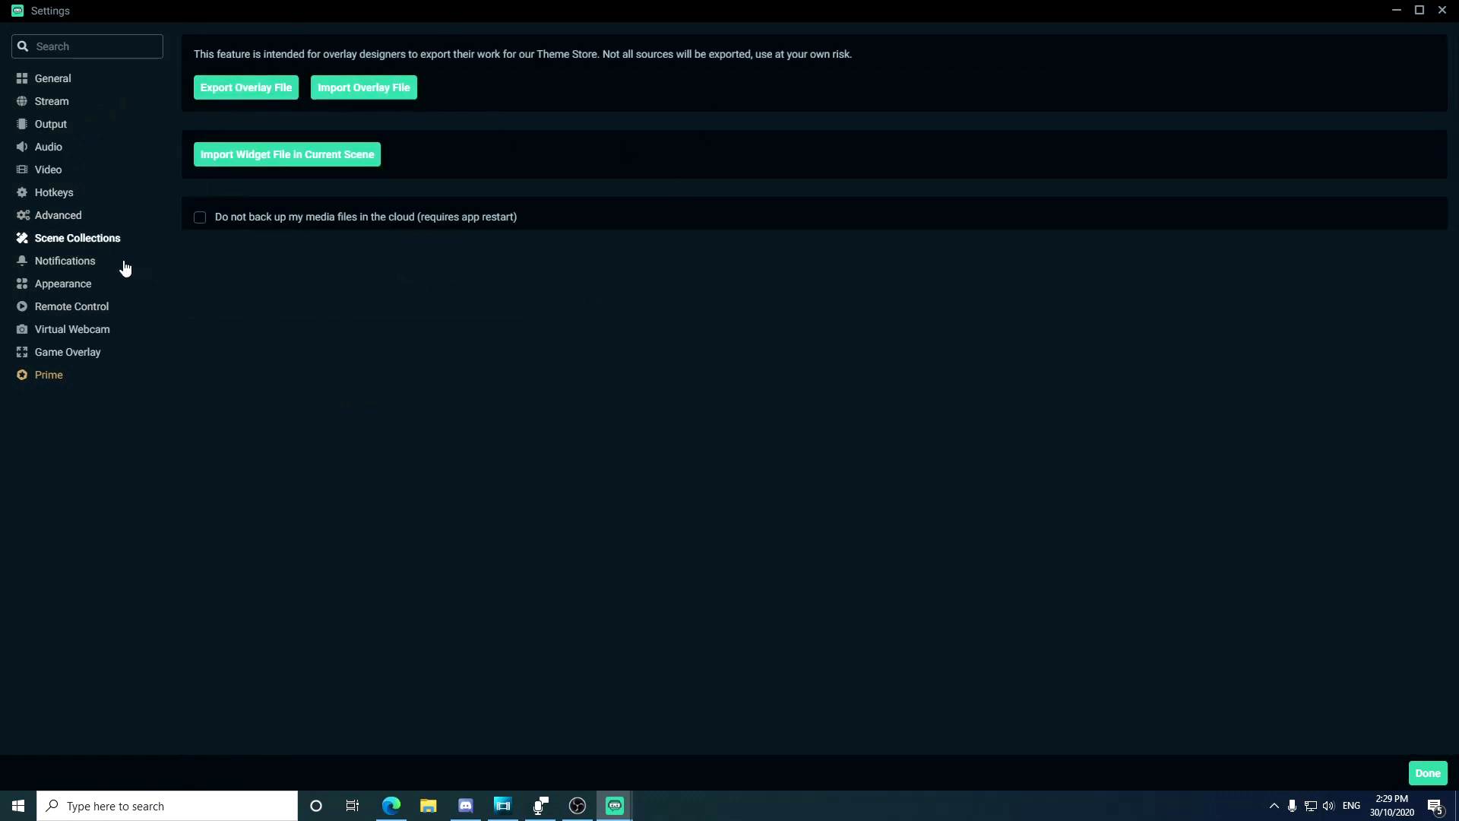
{"action": "left_click", "coordinate": [87, 265]}
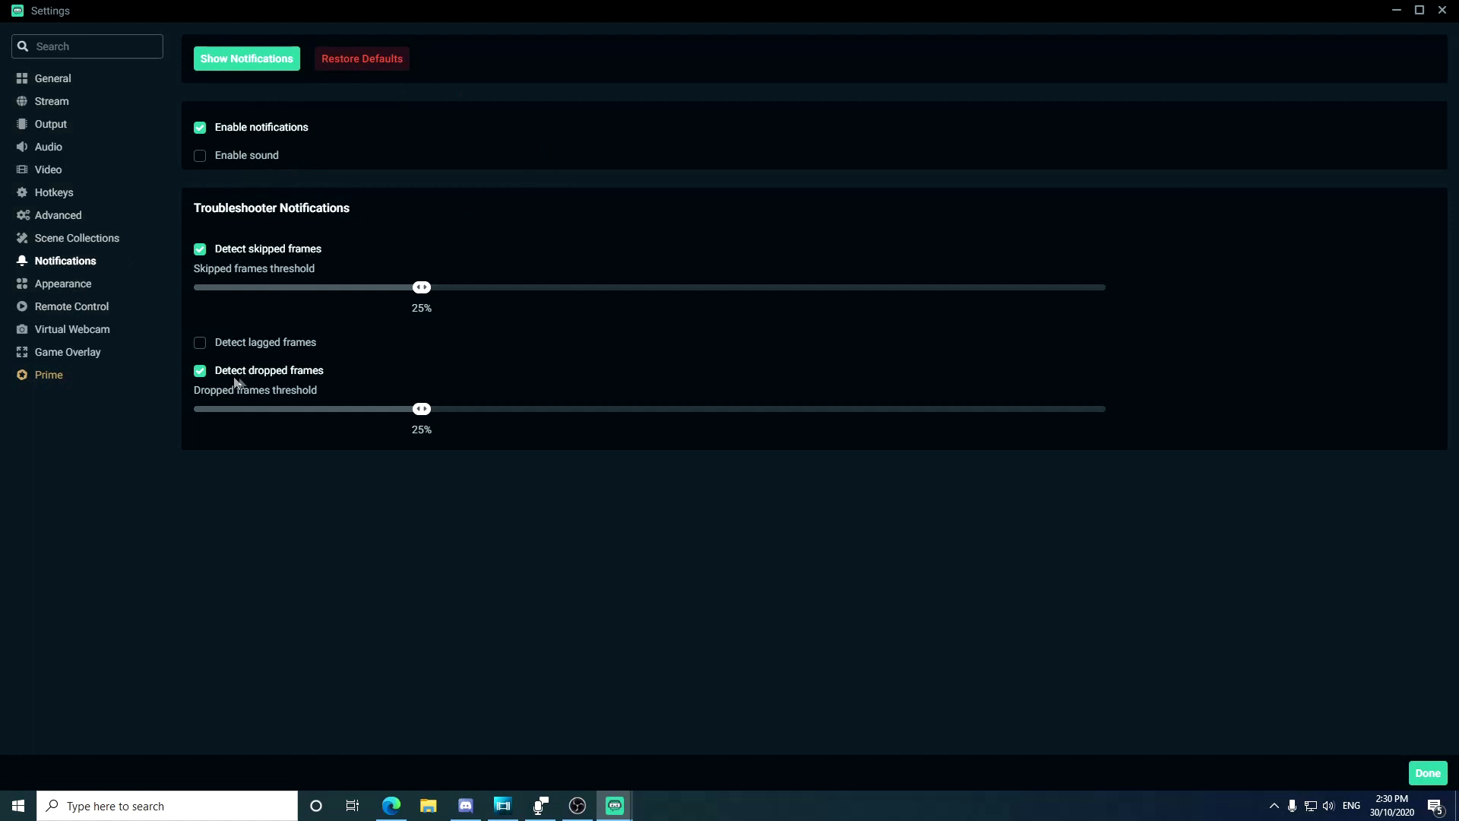
{"action": "left_click", "coordinate": [1398, 12]}
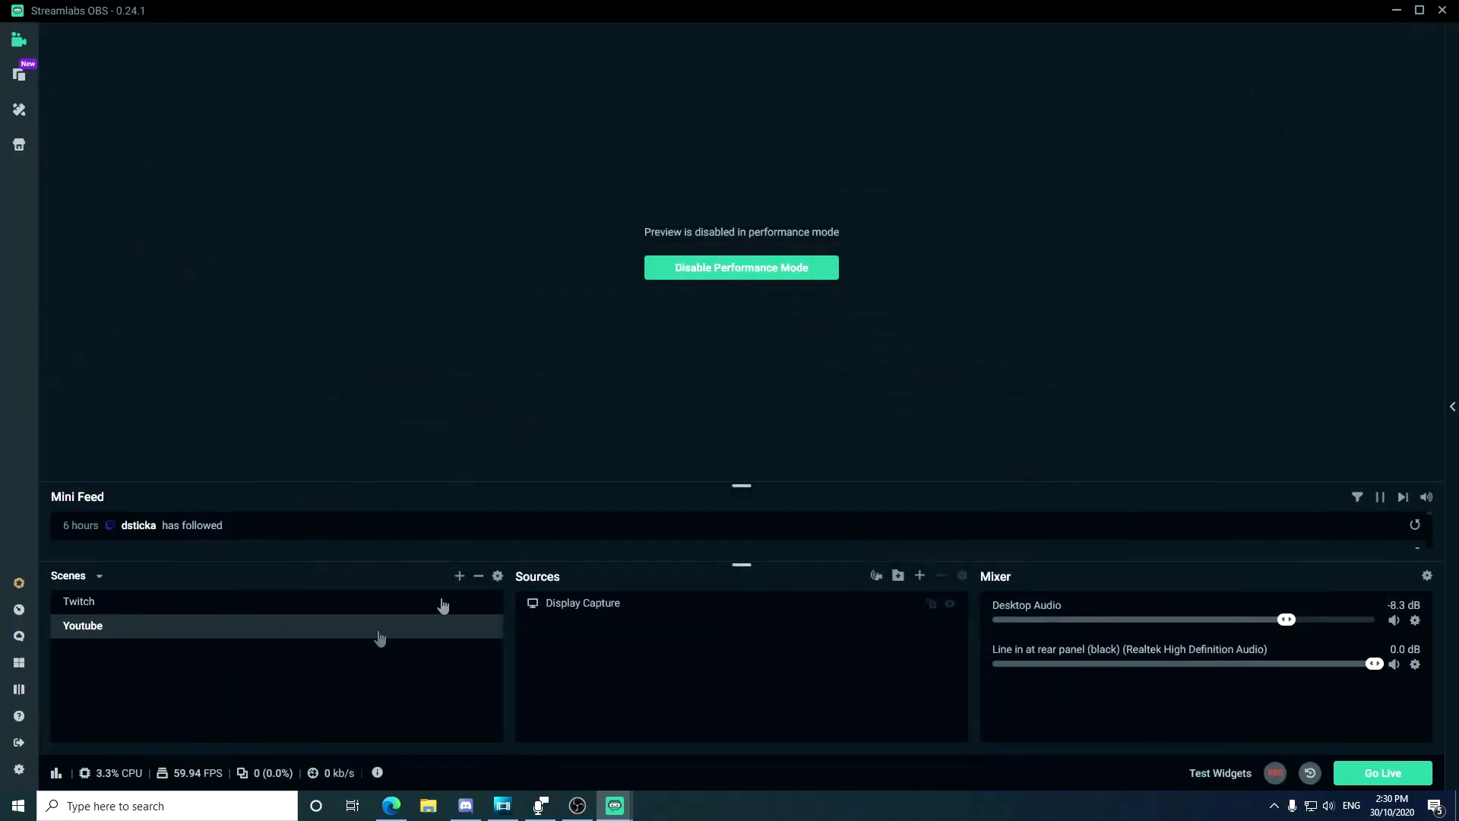
Step: In the performance metrics, remove the FPS stat from the footer, add it back and close the window
{"action": "left_click", "coordinate": [56, 773]}
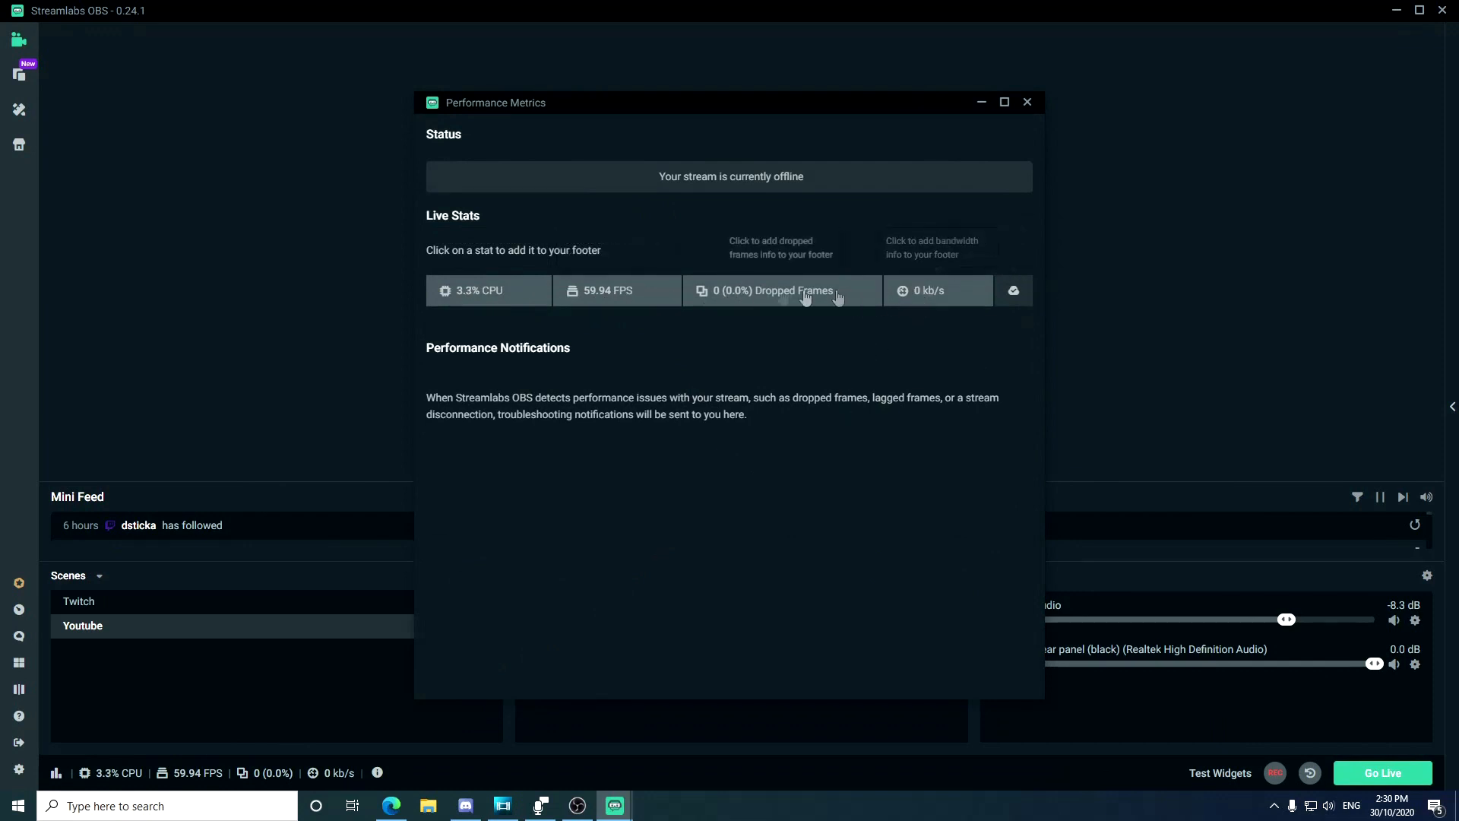
{"action": "left_click", "coordinate": [619, 296]}
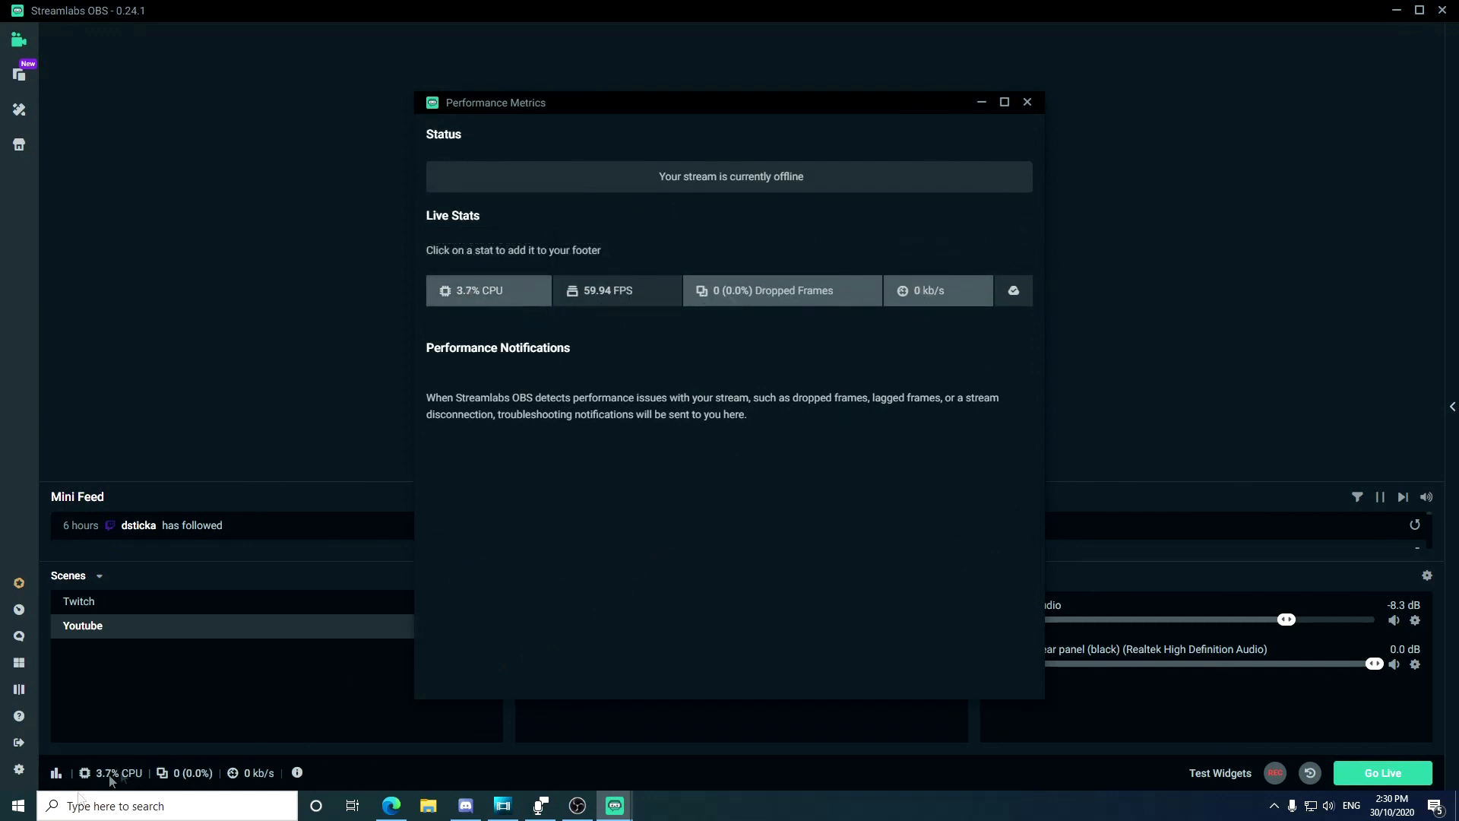
{"action": "left_click", "coordinate": [612, 300]}
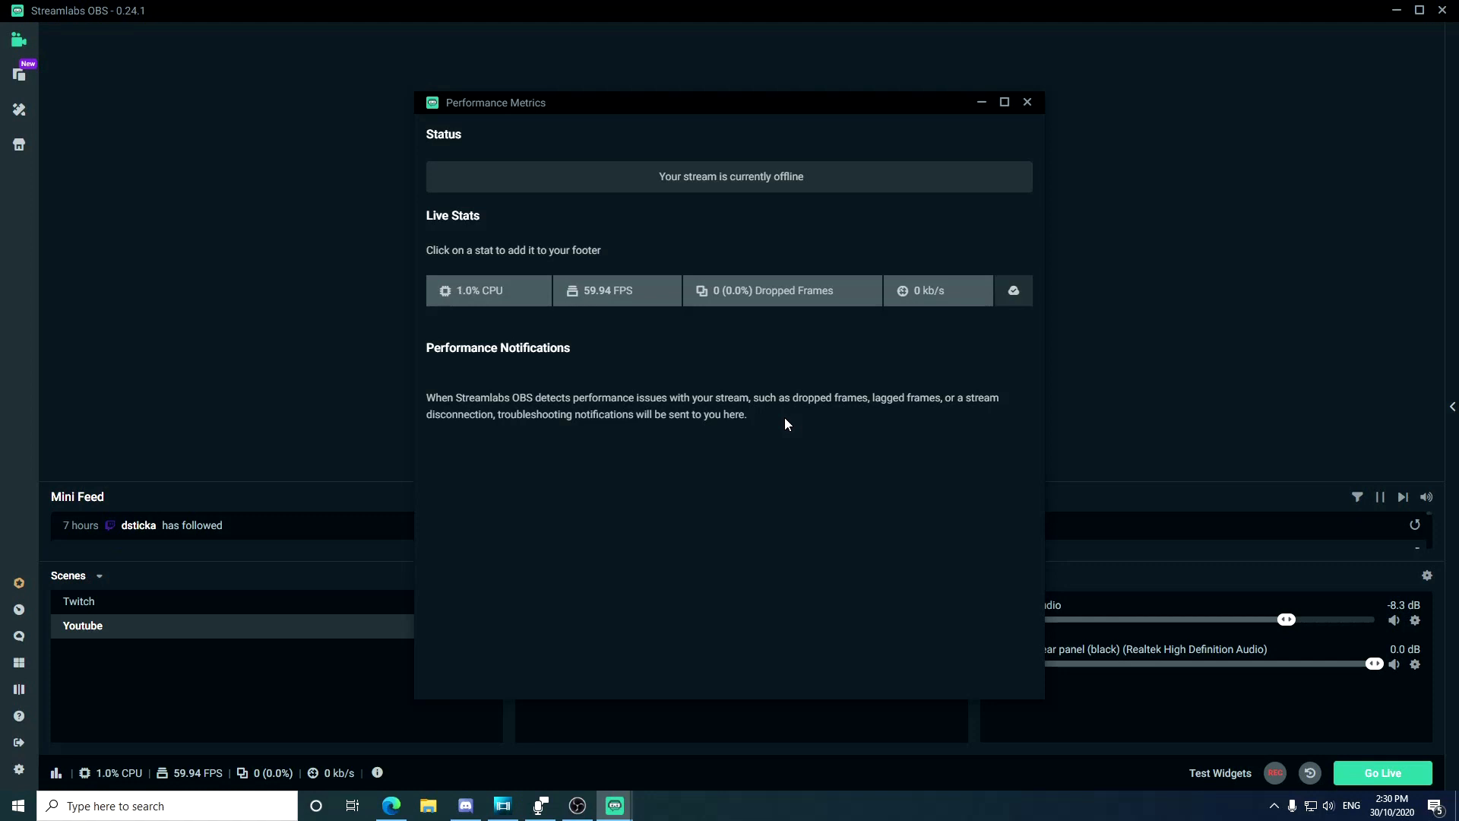
{"action": "left_click", "coordinate": [1027, 103]}
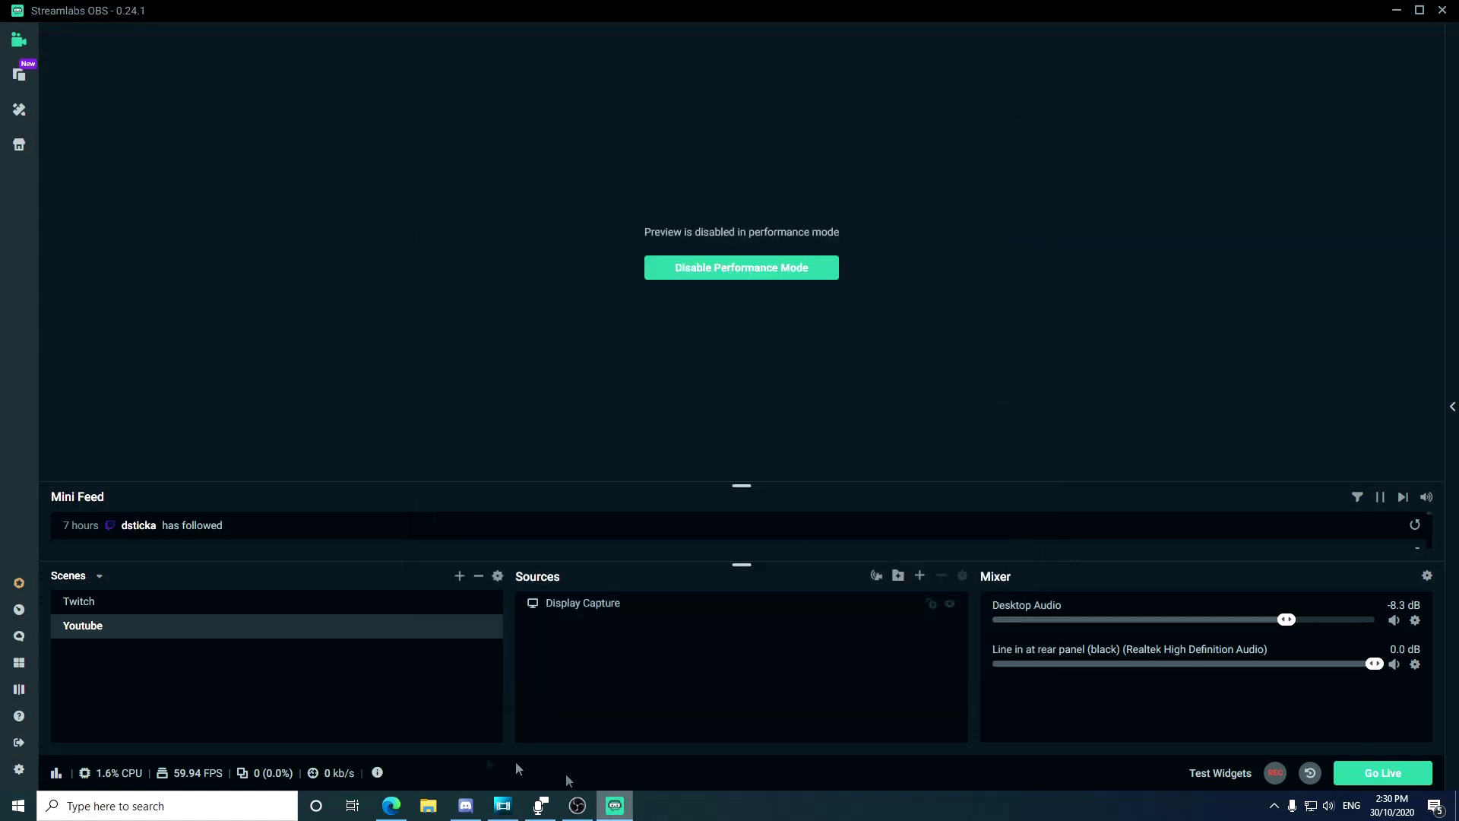
Step: Return to the notification settings, reposition the settings window, and examine the appearance options including the theme choices
{"action": "left_click", "coordinate": [489, 333]}
{"action": "left_click", "coordinate": [480, 352]}
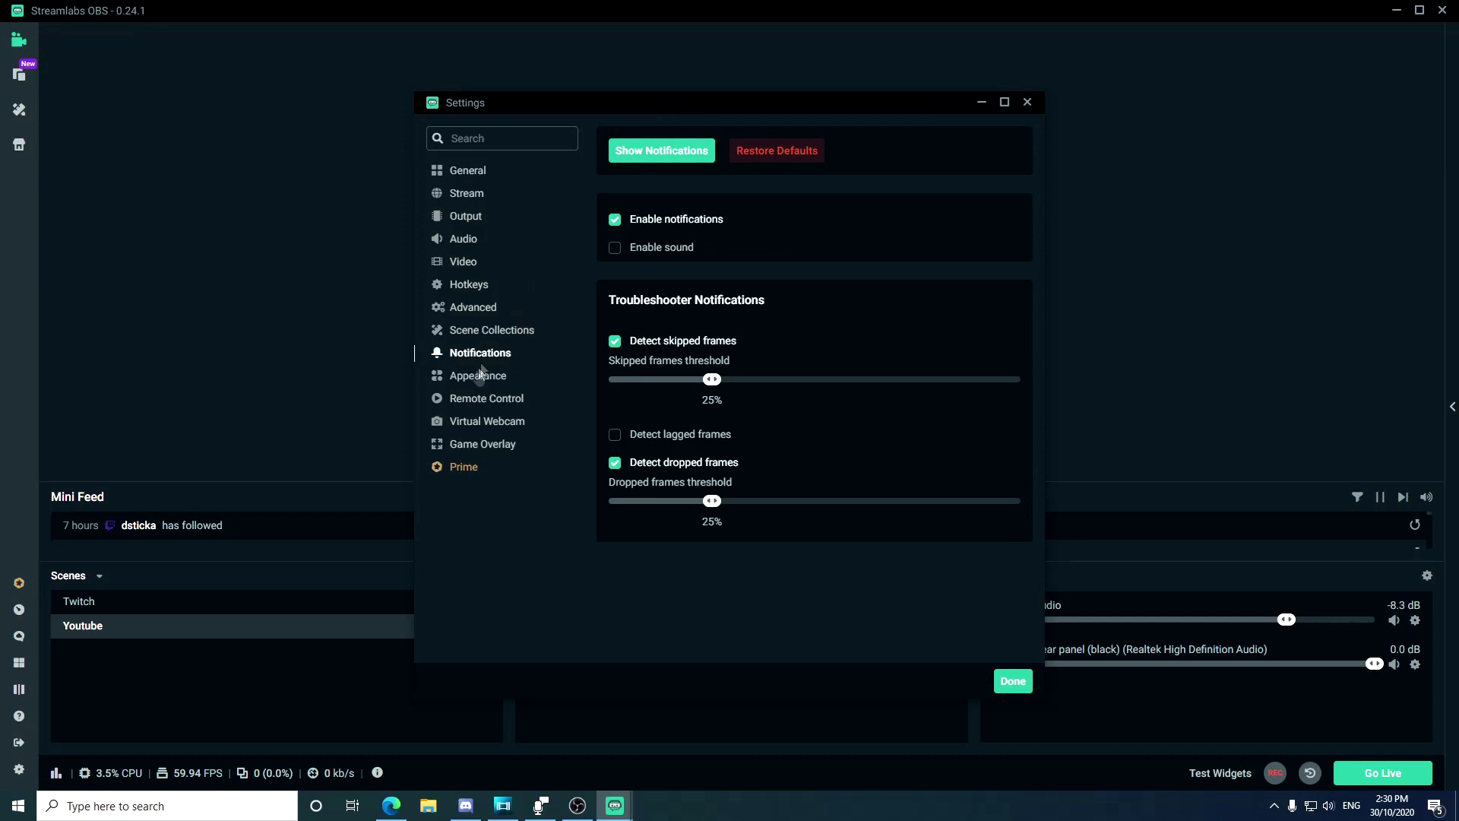
{"action": "left_click_drag", "start_coordinate": [670, 103], "coordinate": [607, 88]}
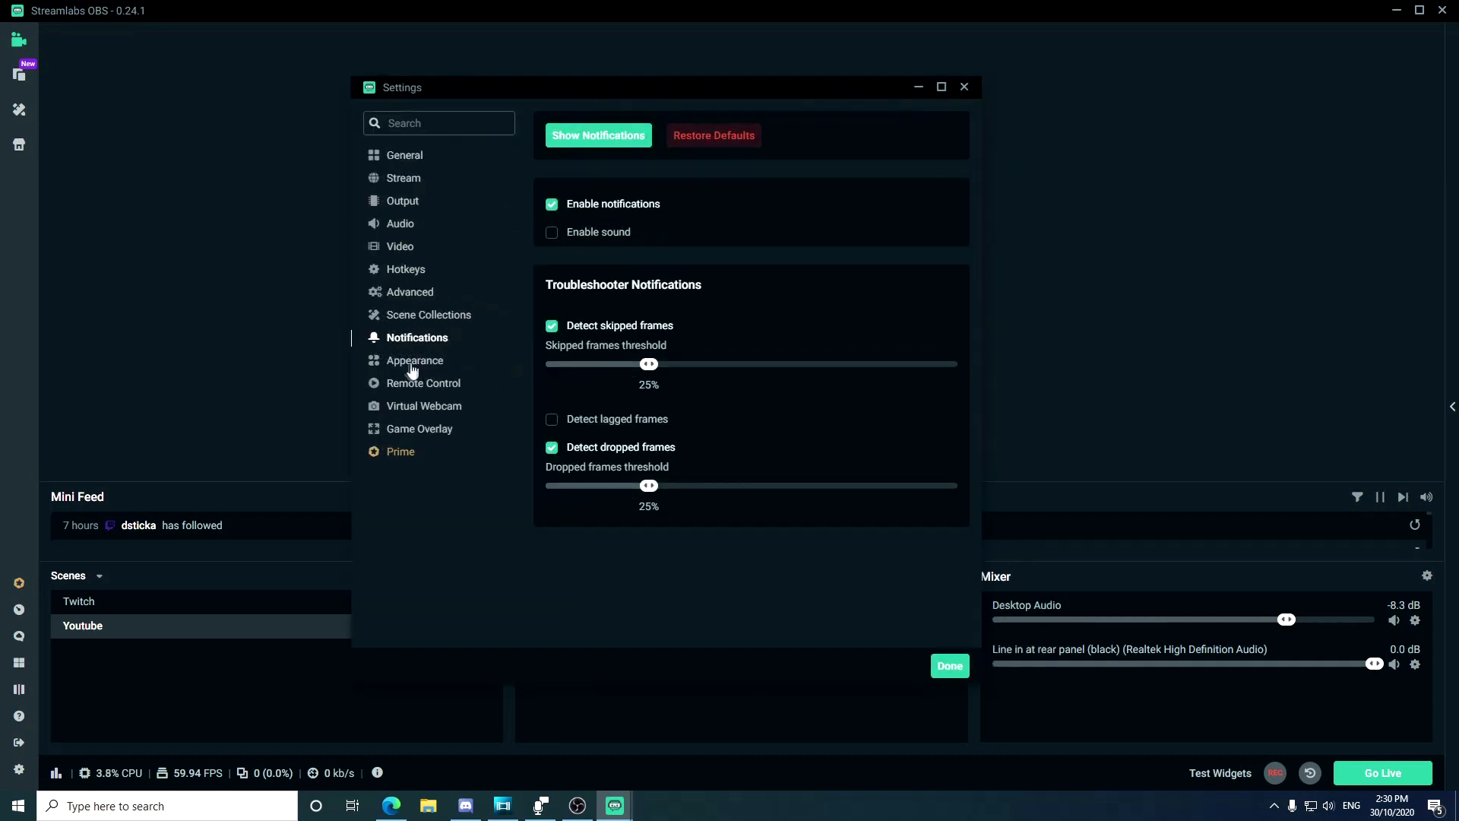
{"action": "left_click", "coordinate": [416, 362]}
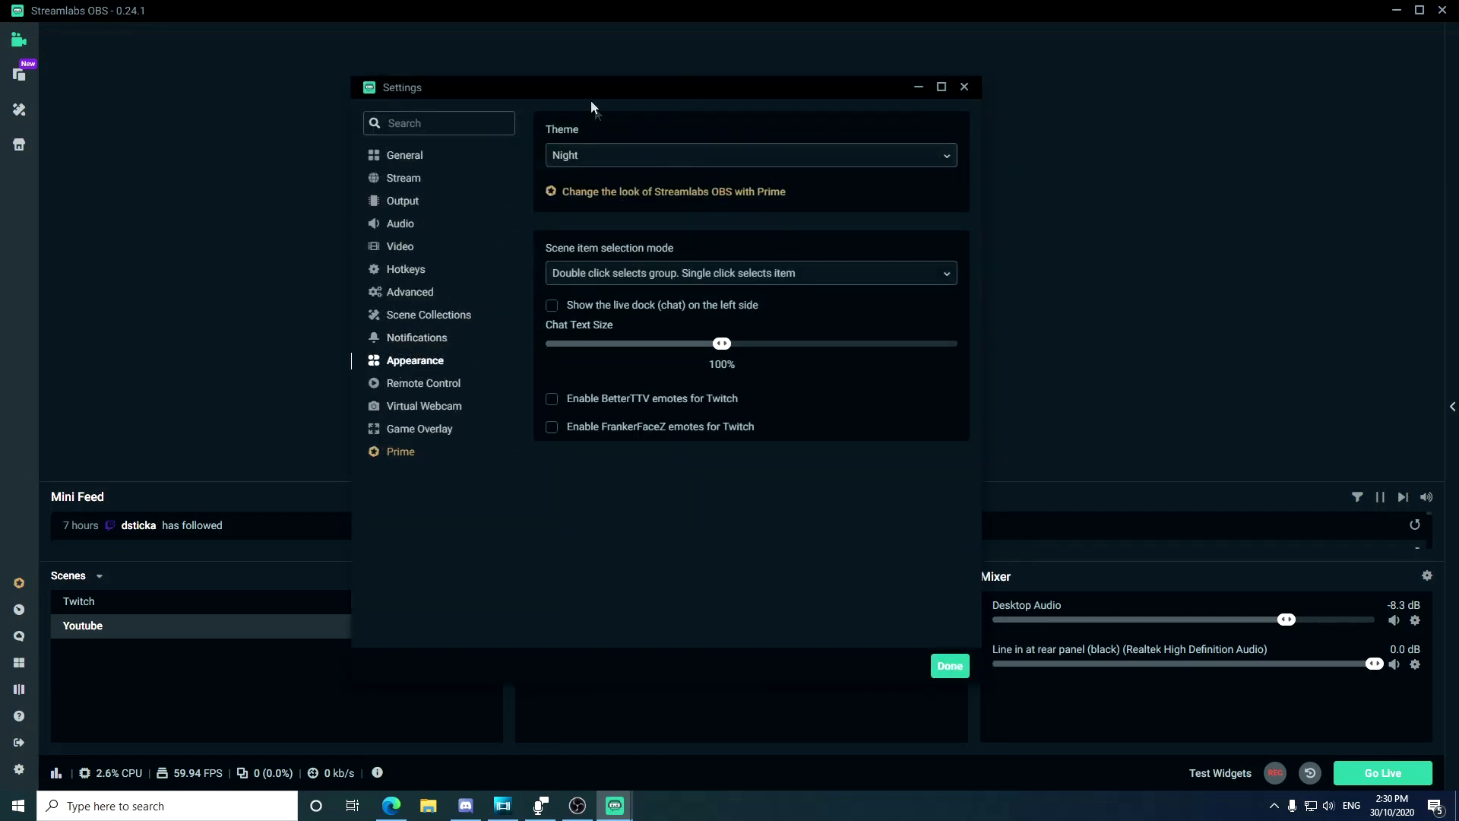
{"action": "left_click_drag", "start_coordinate": [591, 95], "coordinate": [564, 120]}
{"action": "left_click", "coordinate": [548, 148]}
{"action": "left_click", "coordinate": [524, 212]}
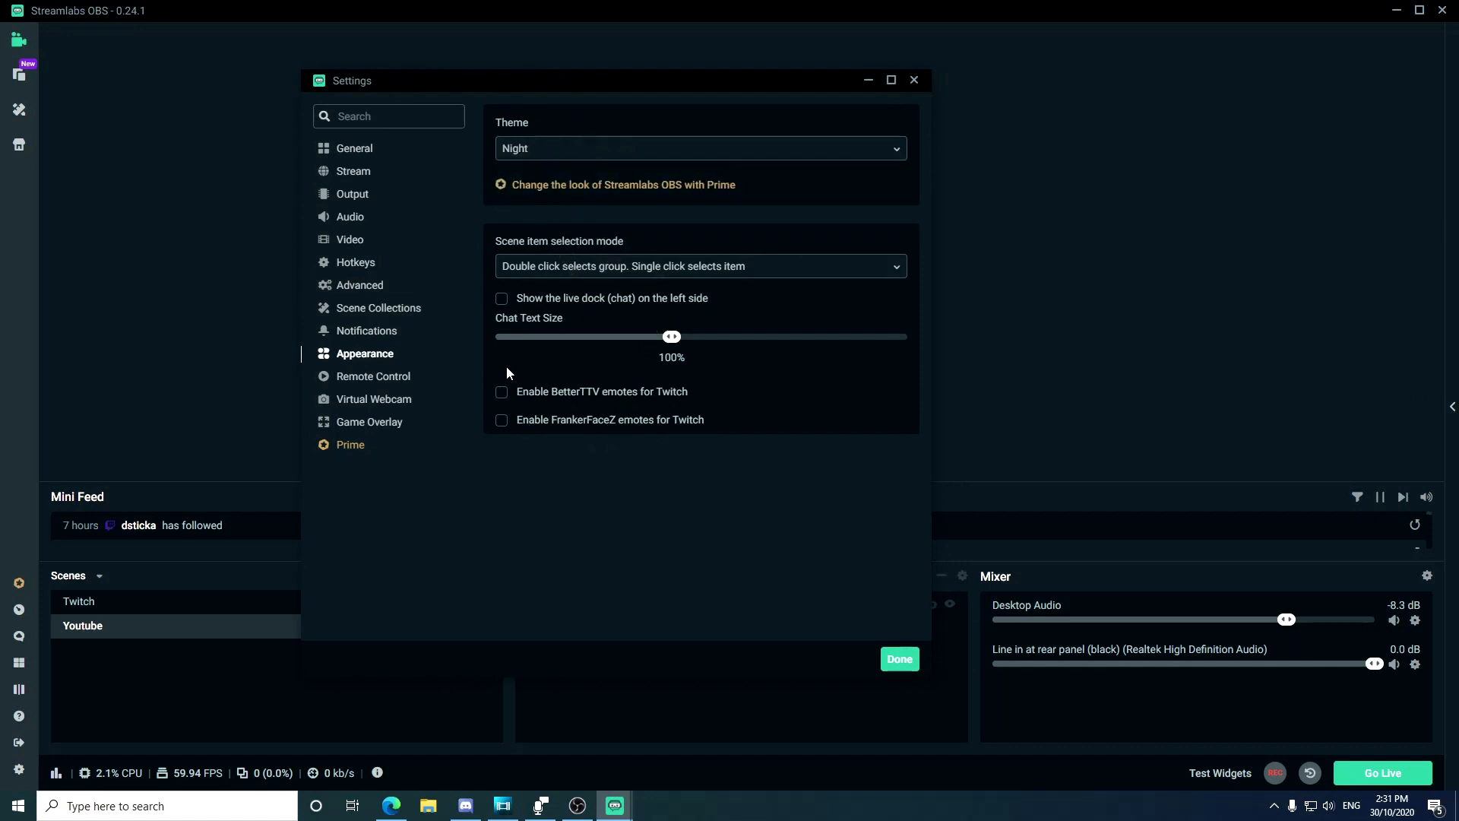
Step: Check the remote control, virtual webcam and game overlay settings, and close the settings
{"action": "left_click", "coordinate": [384, 379]}
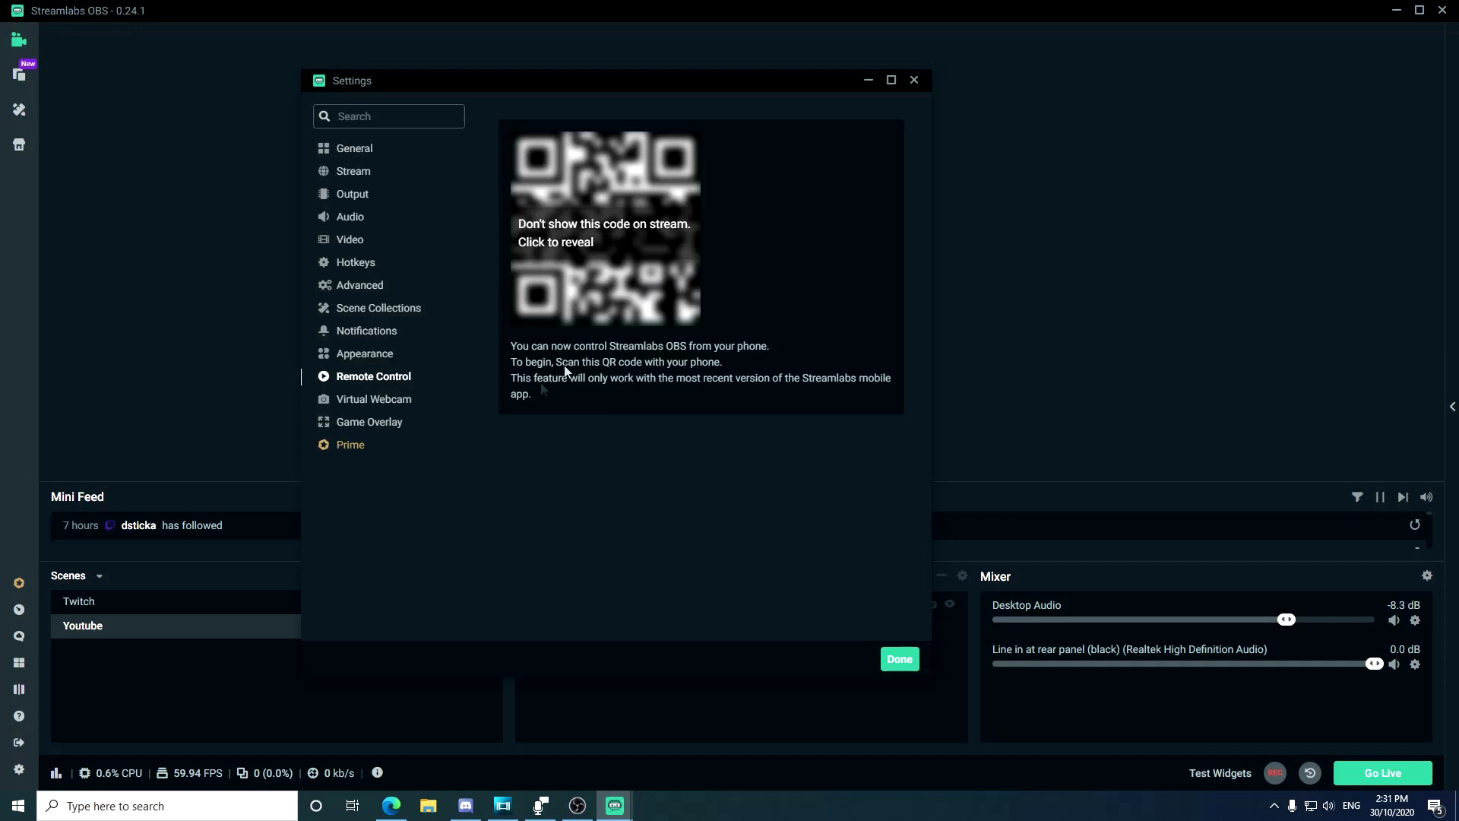
{"action": "left_click", "coordinate": [391, 400]}
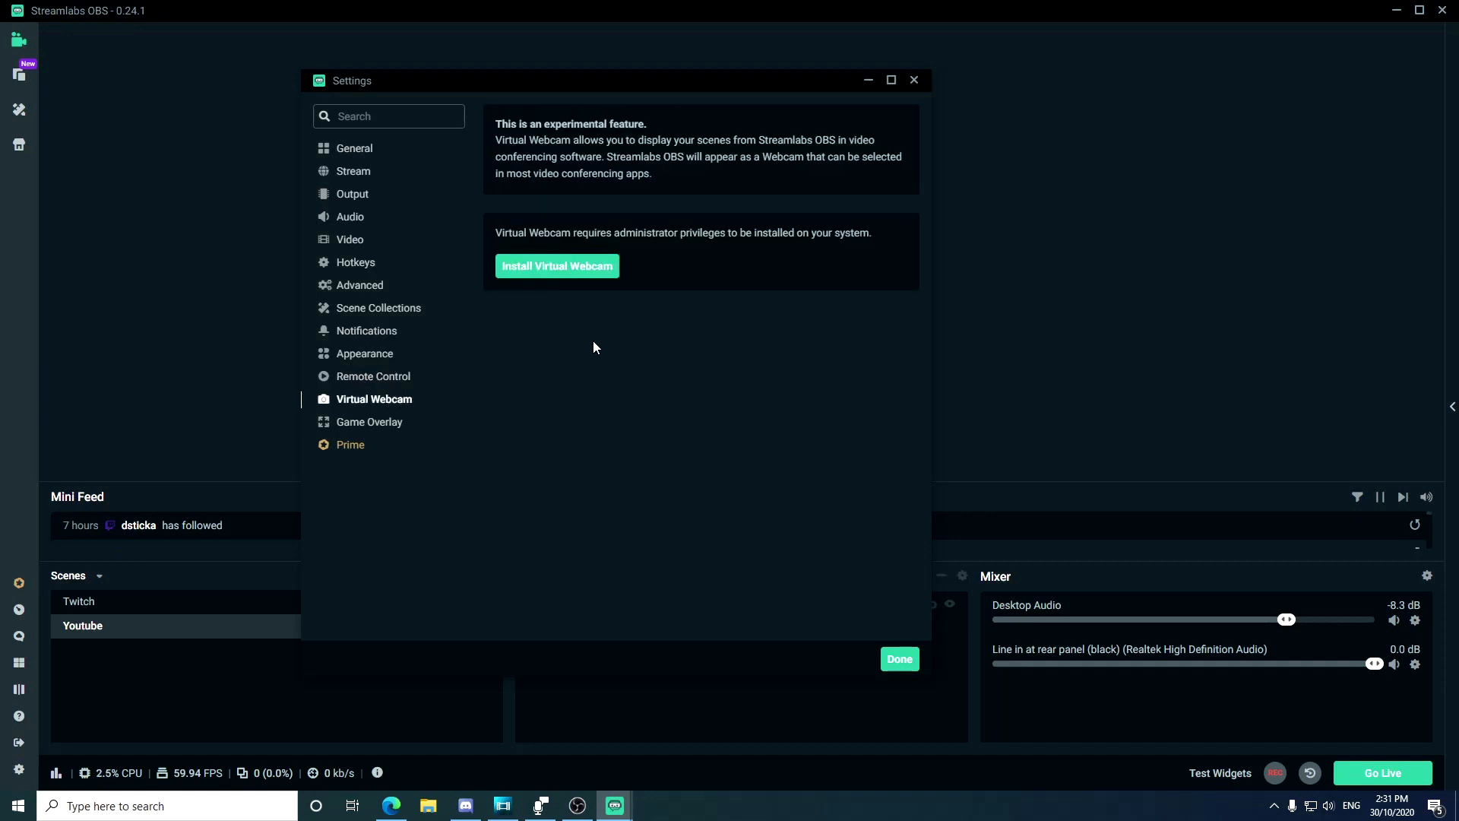
{"action": "left_click", "coordinate": [380, 423]}
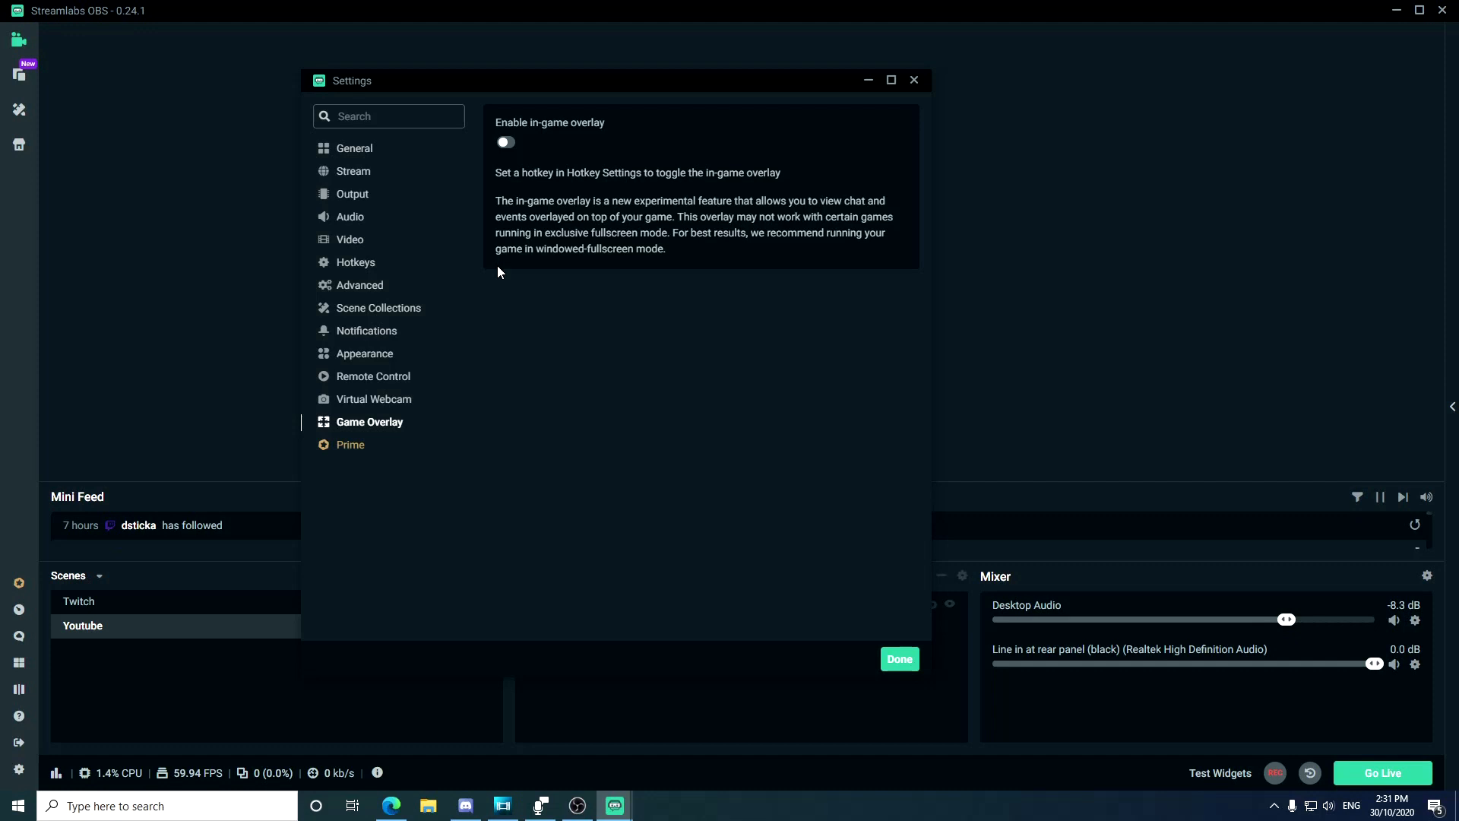
{"action": "left_click", "coordinate": [899, 658]}
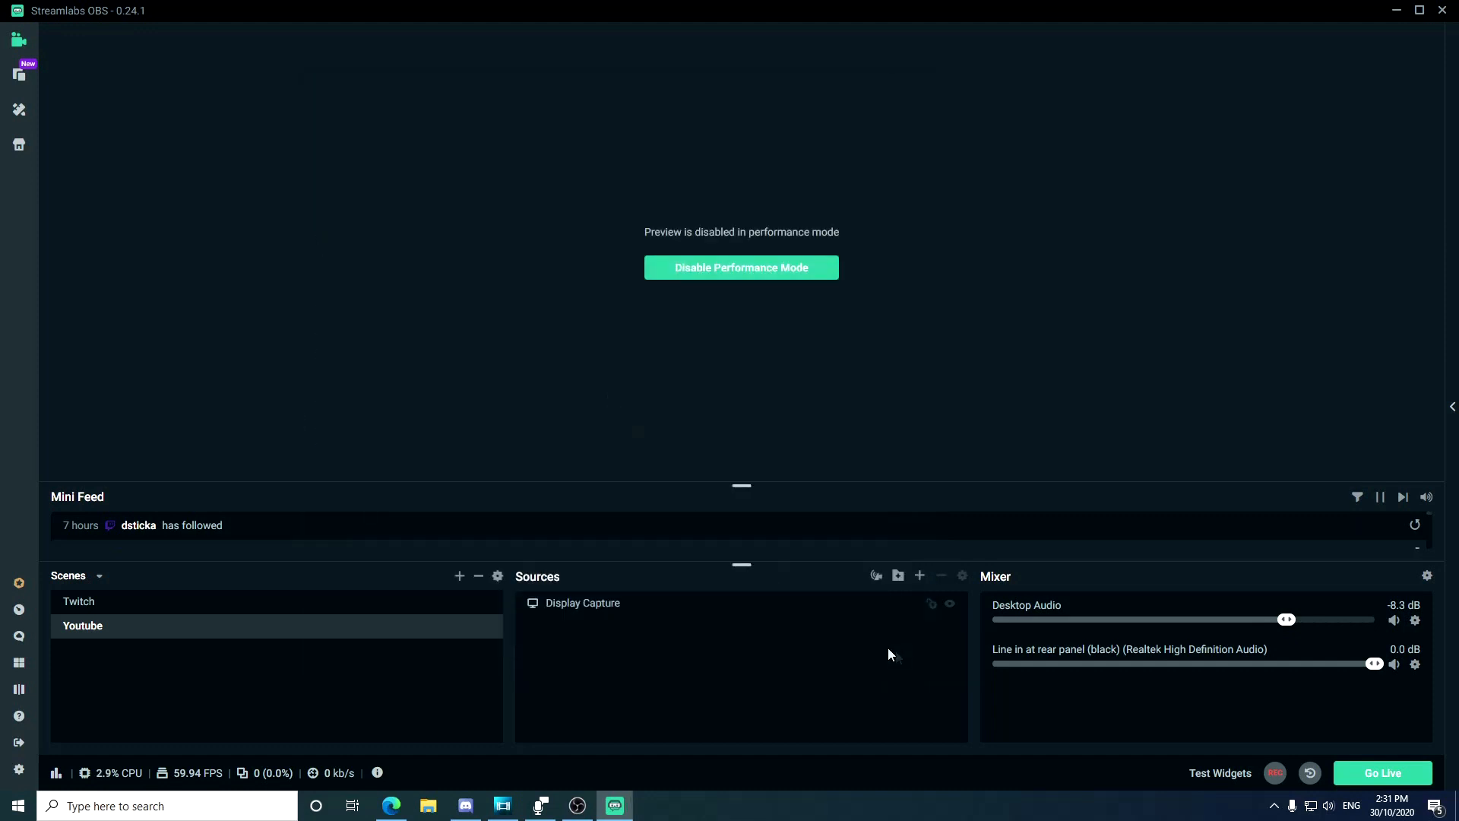